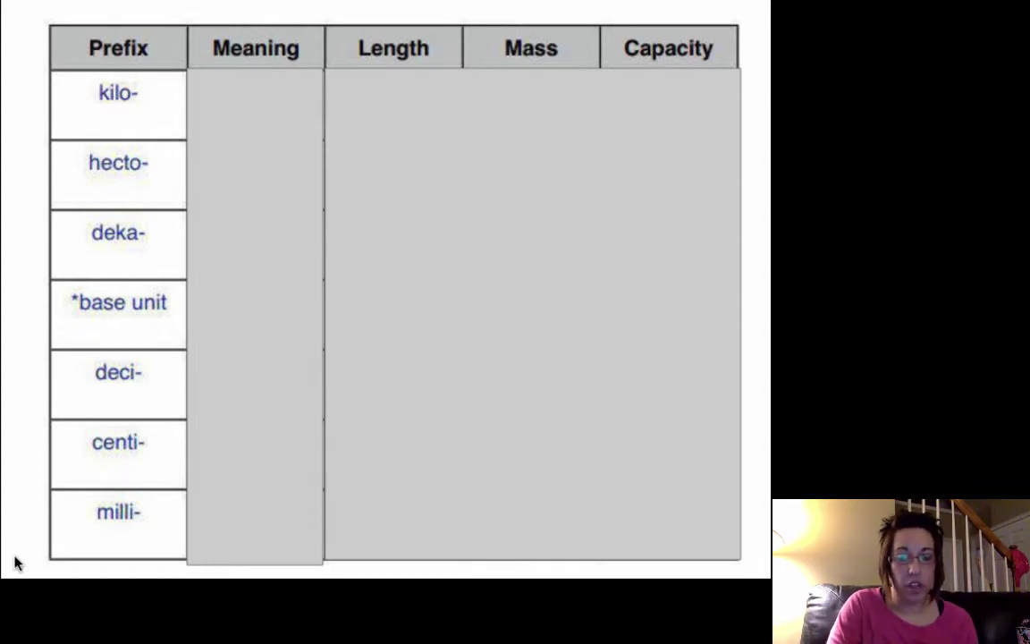
Shrink the Meaning and unit covers to reveal the kilo- row's meaning and unit names.
left_click(277, 165)
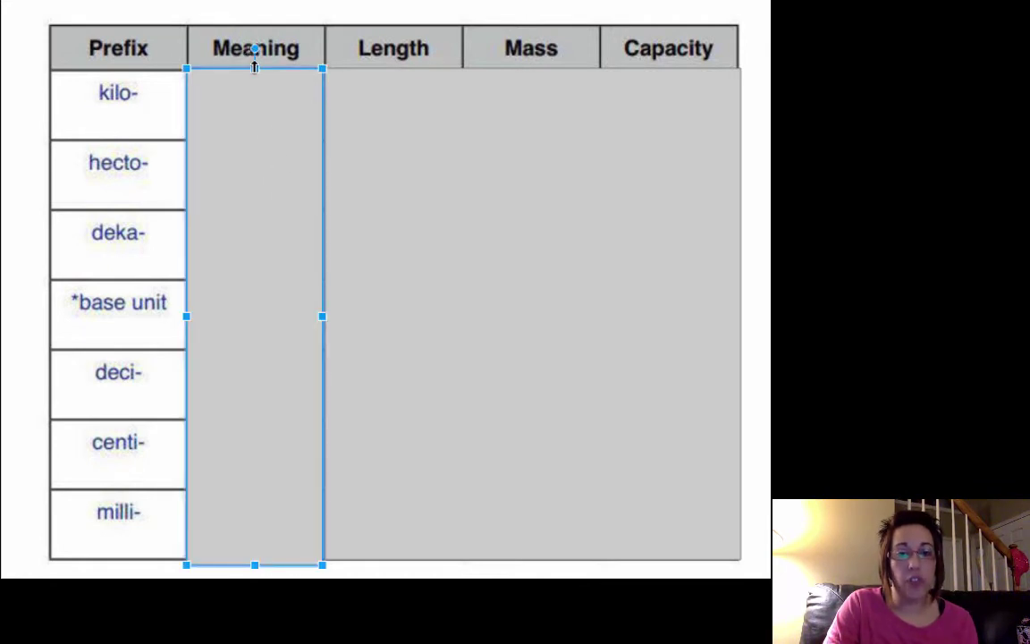
left_click_drag(255, 67, 248, 142)
left_click(420, 217)
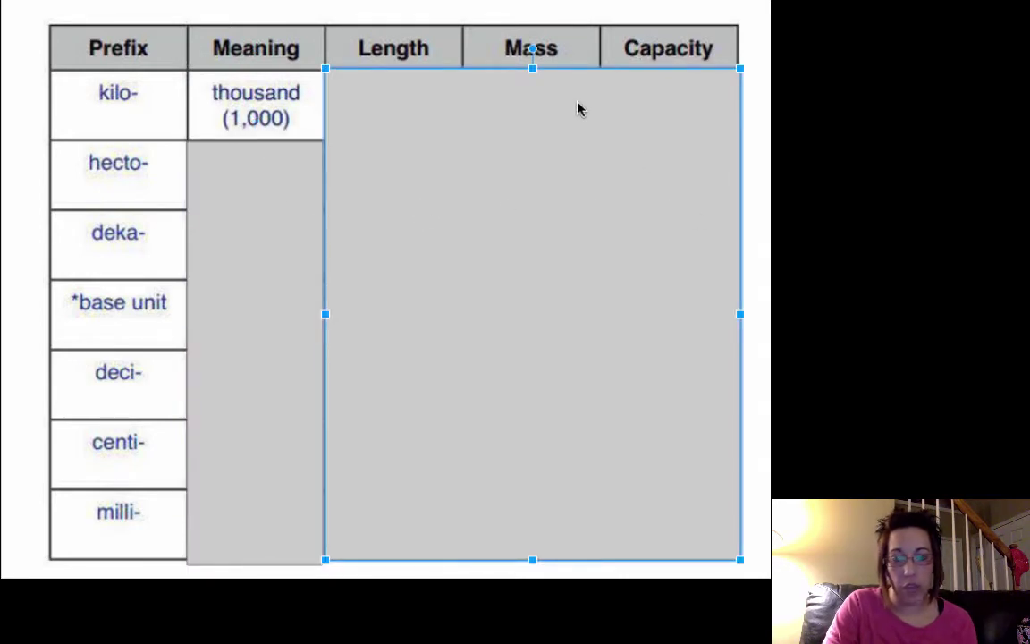
left_click_drag(532, 68, 532, 141)
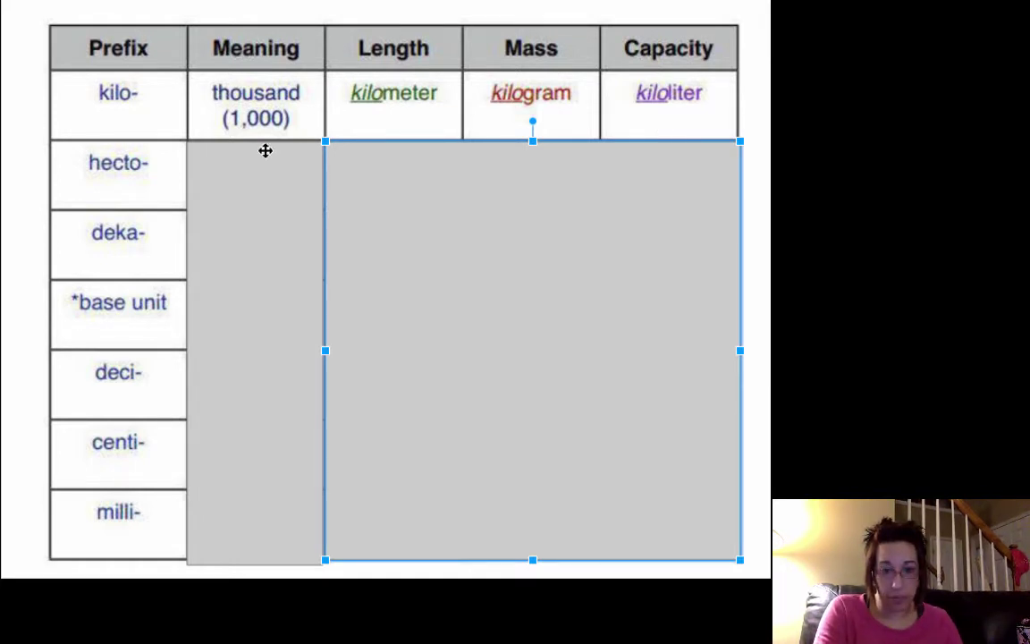
Lower both covers past the hecto- row to show hundred (100), hectometer, hectogram and hectoliter.
left_click(142, 188)
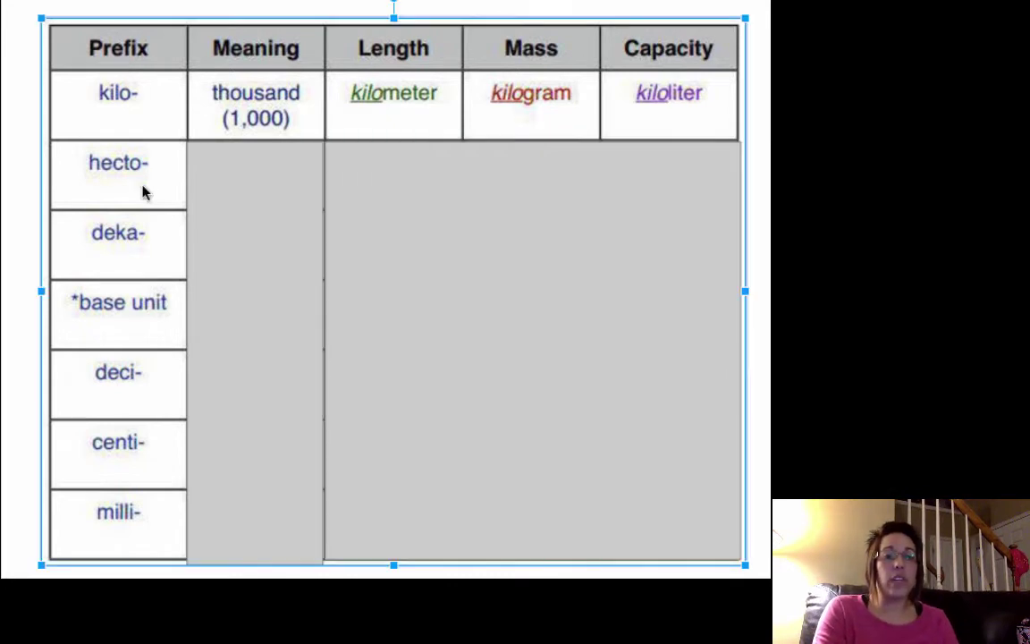
left_click(260, 166)
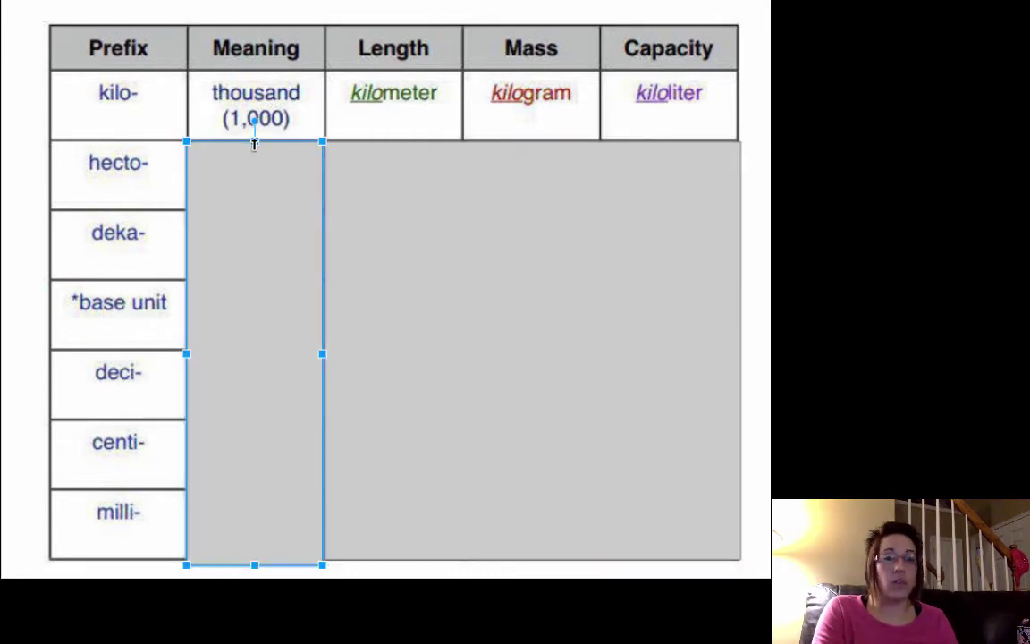
left_click_drag(254, 143, 250, 213)
left_click(406, 220)
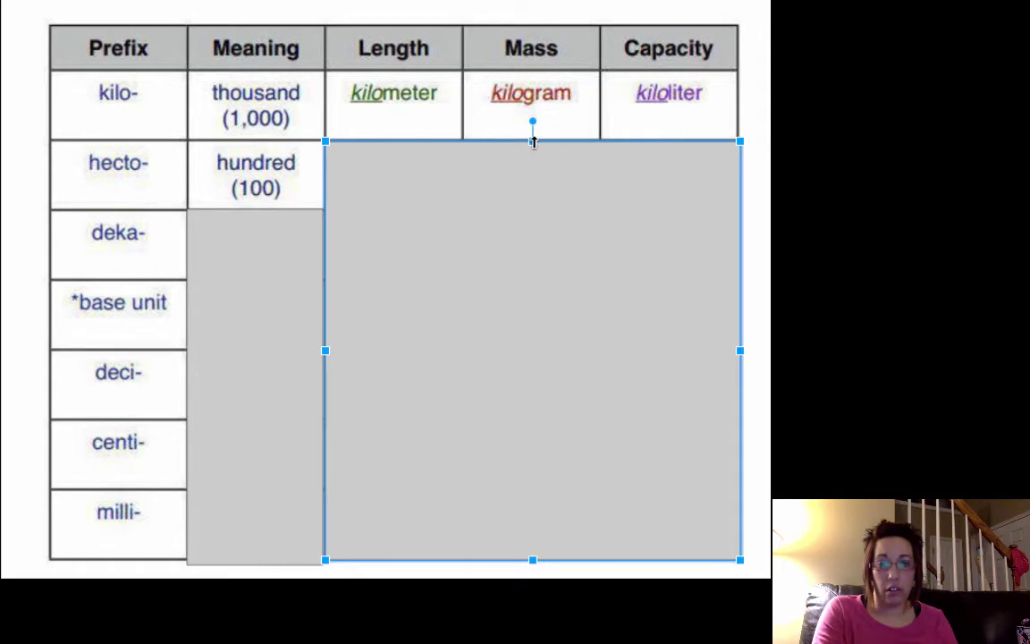
left_click_drag(533, 142, 524, 213)
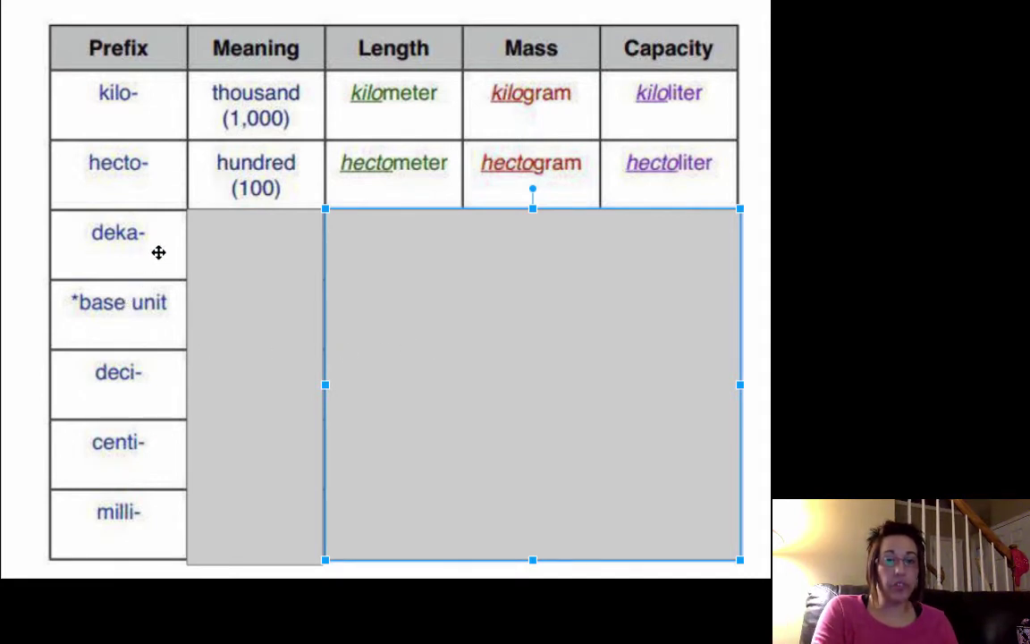
Lower both covers past the deka- row, revealing ten (10), dekameter, dekagram and dekaliter.
left_click(243, 239)
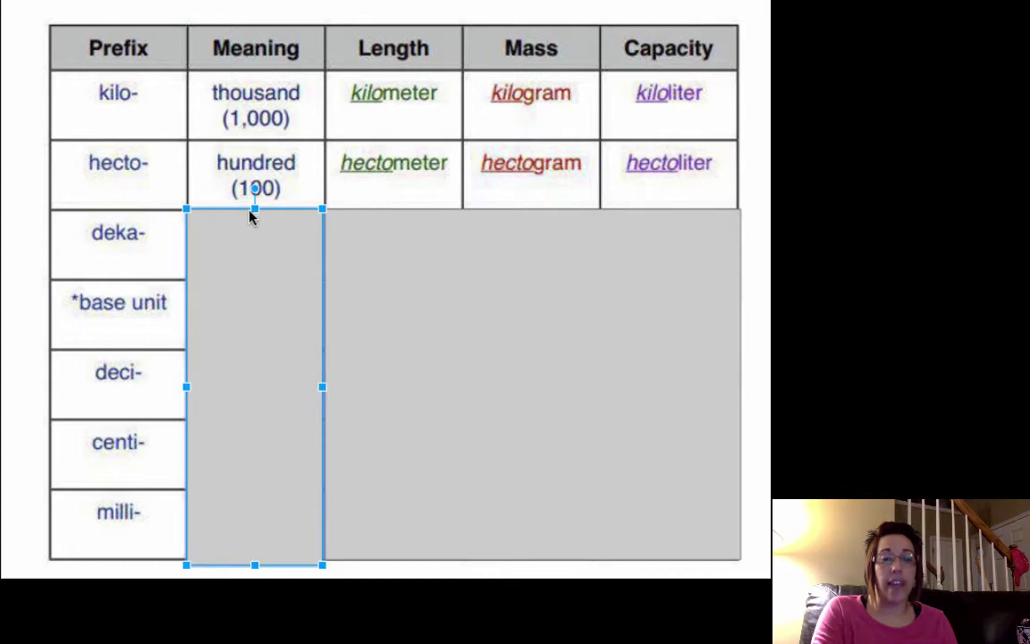
left_click_drag(255, 208, 251, 277)
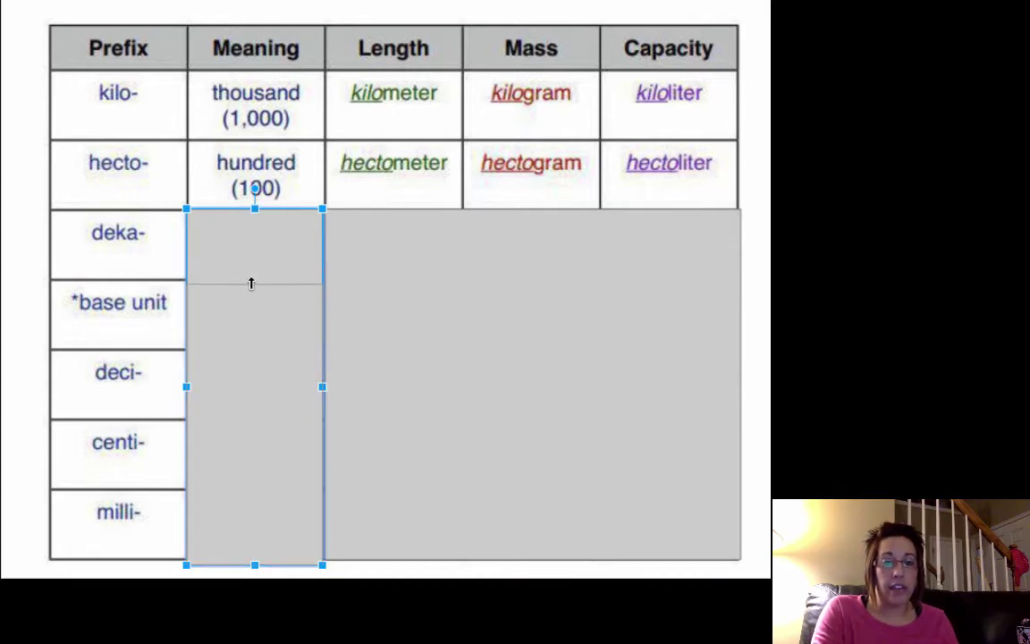
left_click_drag(251, 283, 251, 282)
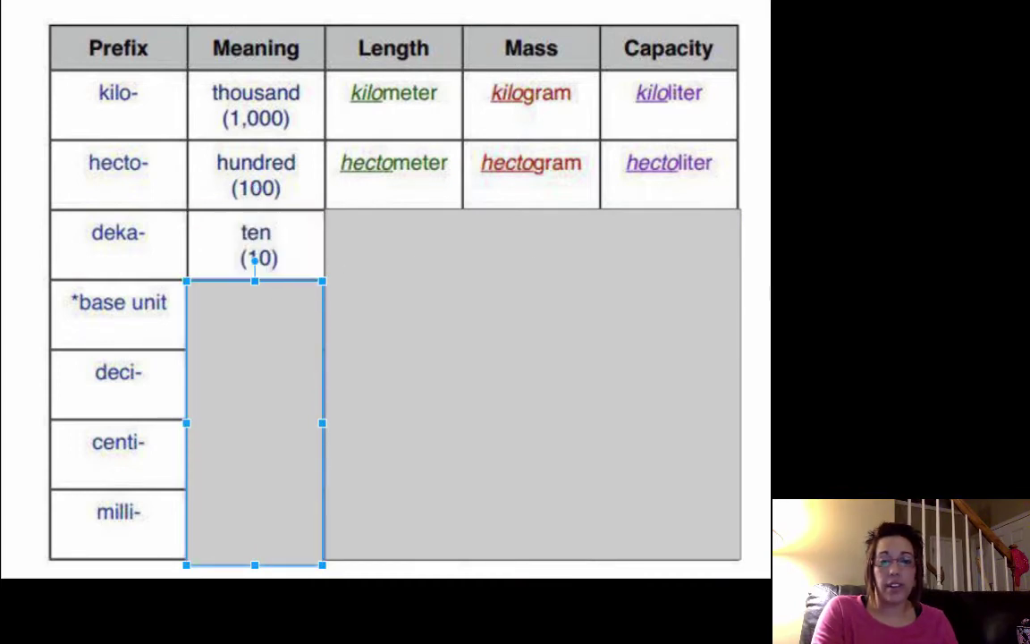
left_click(764, 294)
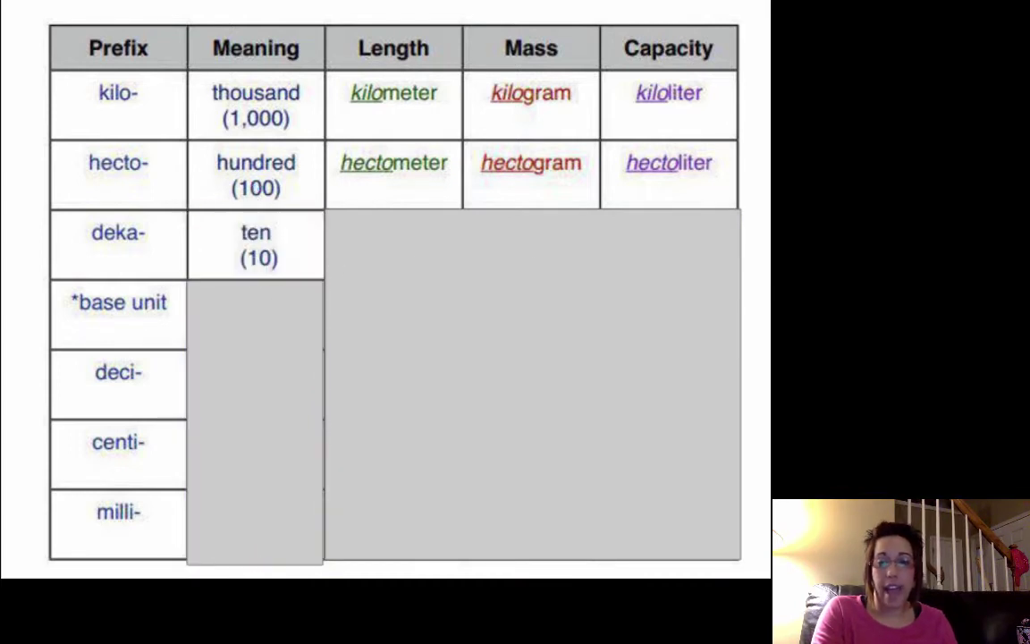
left_click(526, 265)
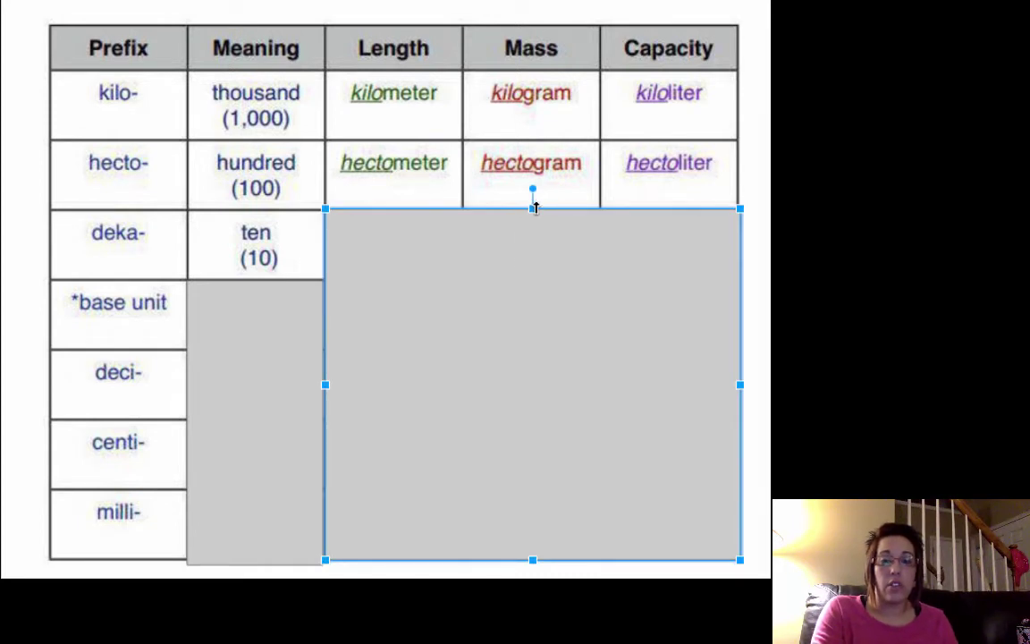
left_click_drag(533, 208, 523, 286)
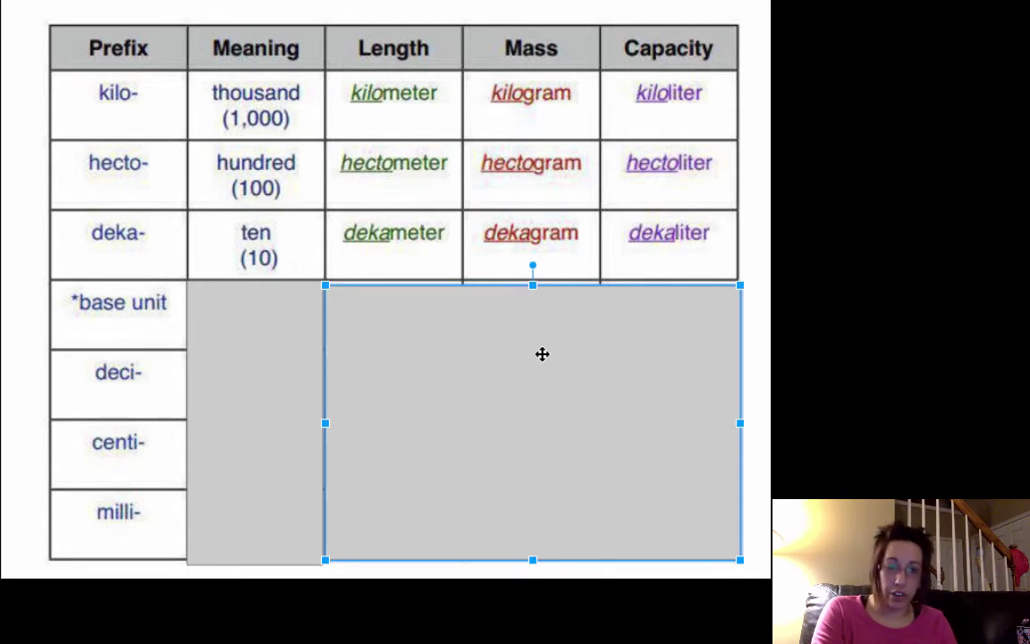
key("Escape")
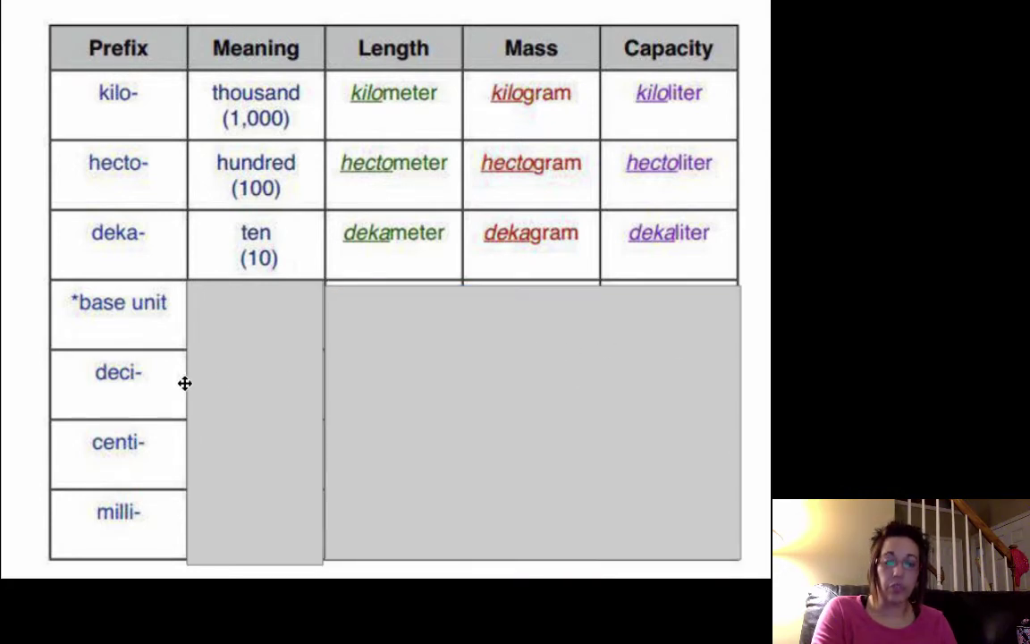
Lower both covers past the base row, revealing ones (1), meter, gram and liter.
left_click(253, 293)
left_click_drag(253, 281, 249, 351)
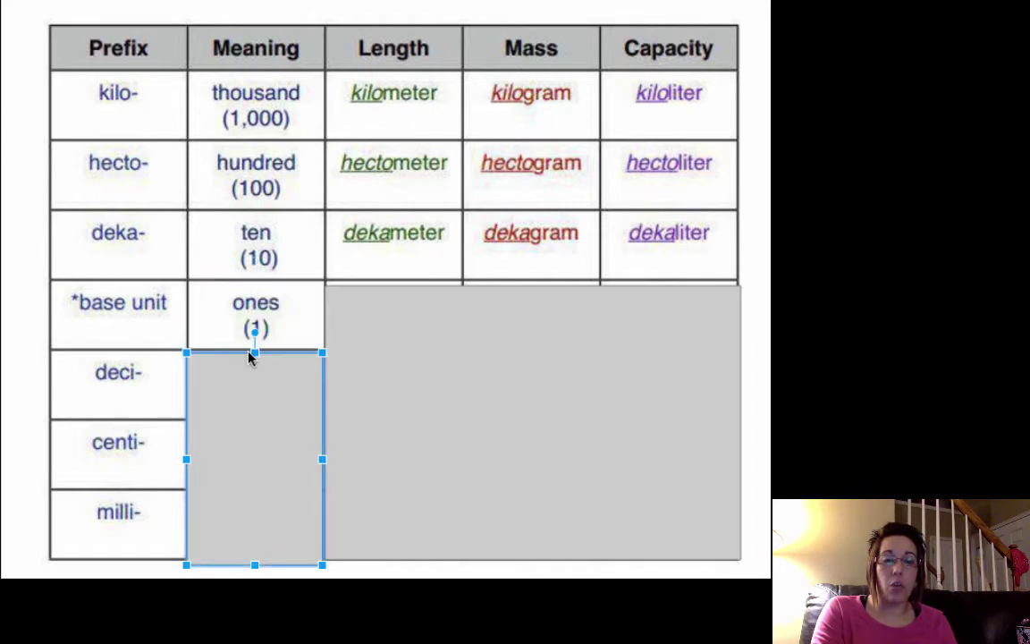
left_click(749, 370)
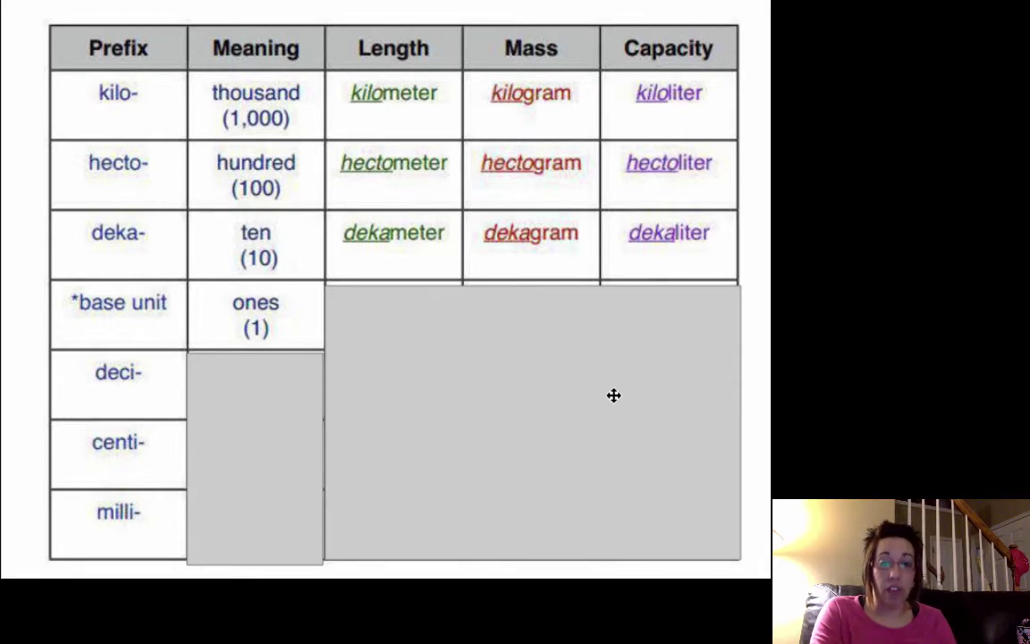
left_click(526, 319)
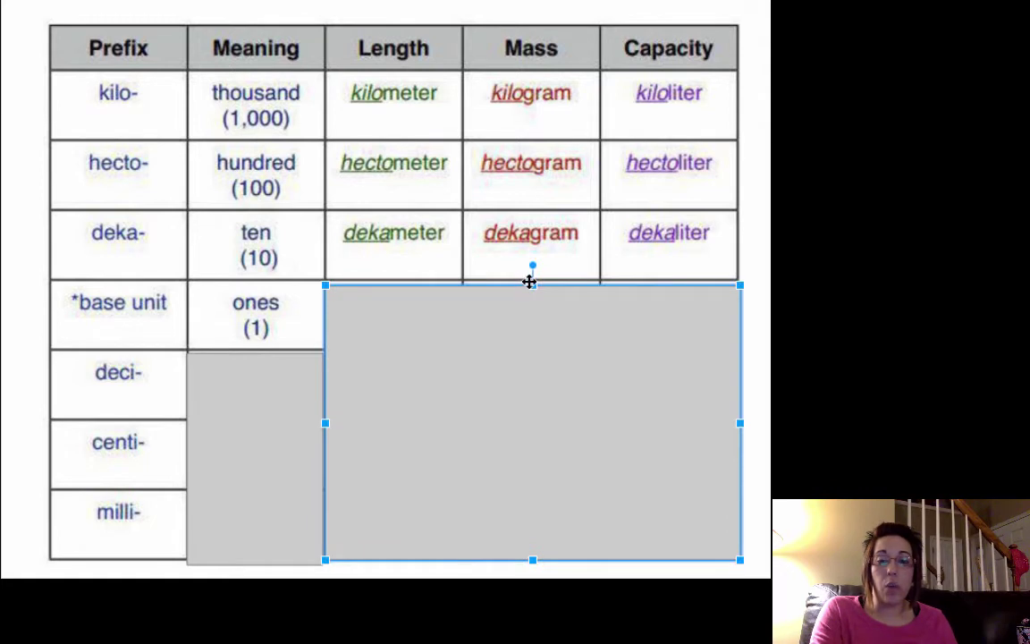
left_click_drag(531, 282, 533, 354)
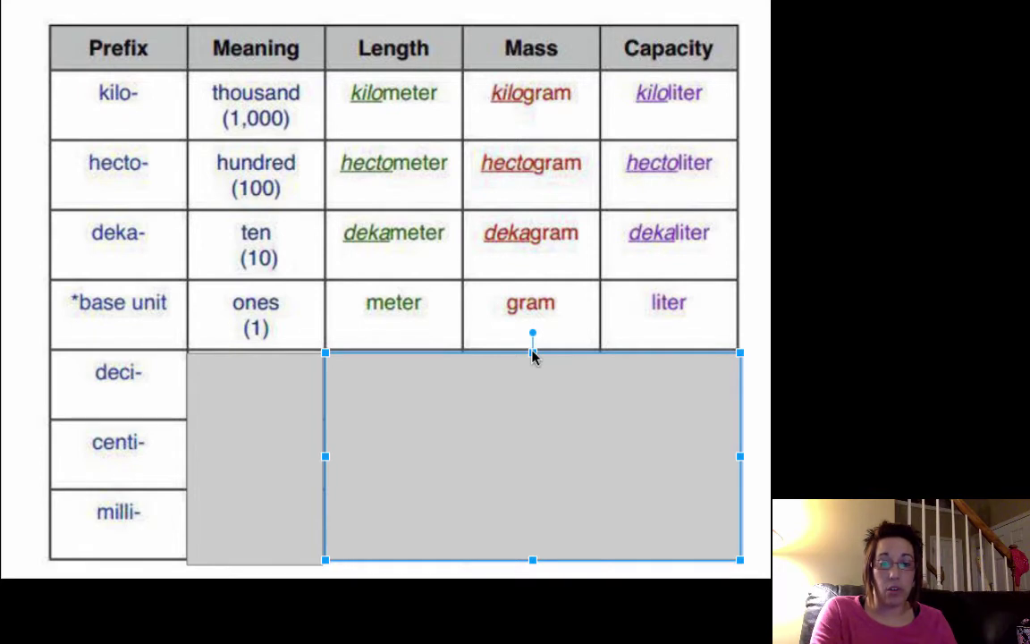
Uncover the deci- row, showing tenths (0.1), decimeter, decigram and deciliter.
left_click(269, 409)
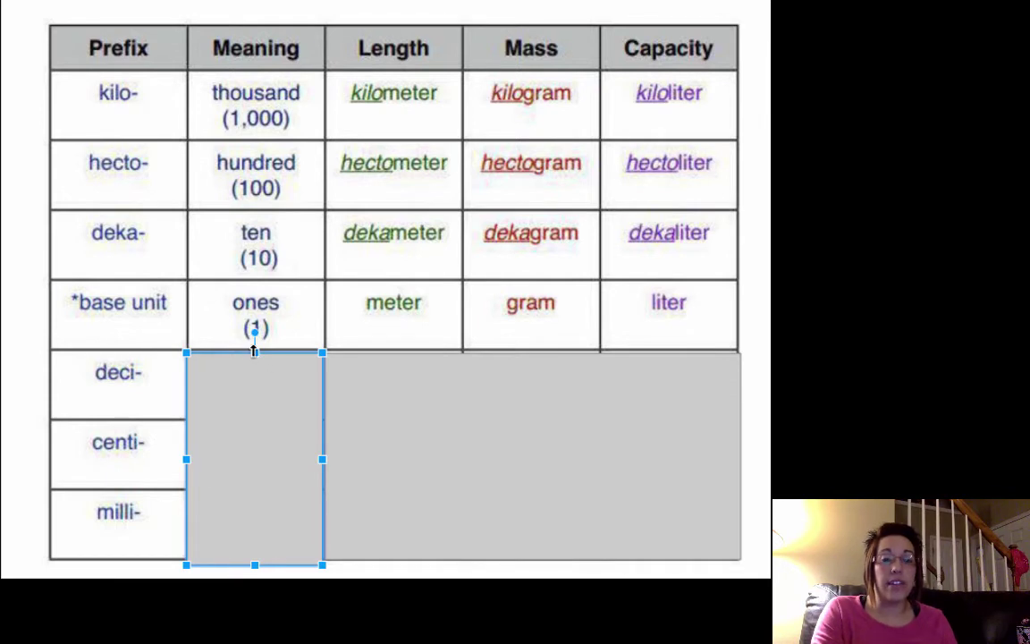
left_click_drag(254, 351, 249, 421)
left_click(507, 481)
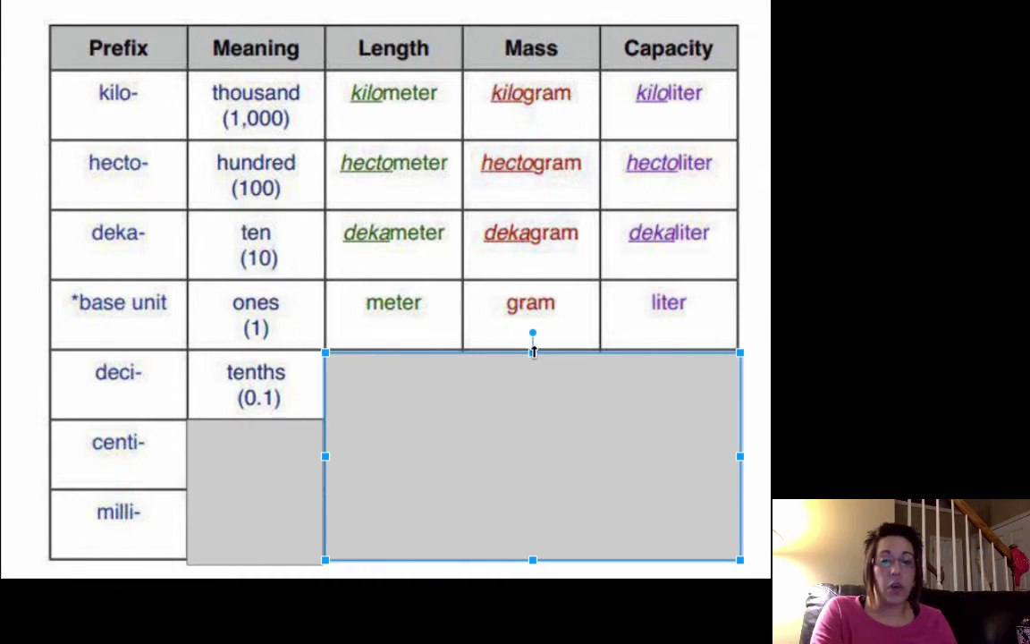
left_click_drag(532, 352, 534, 420)
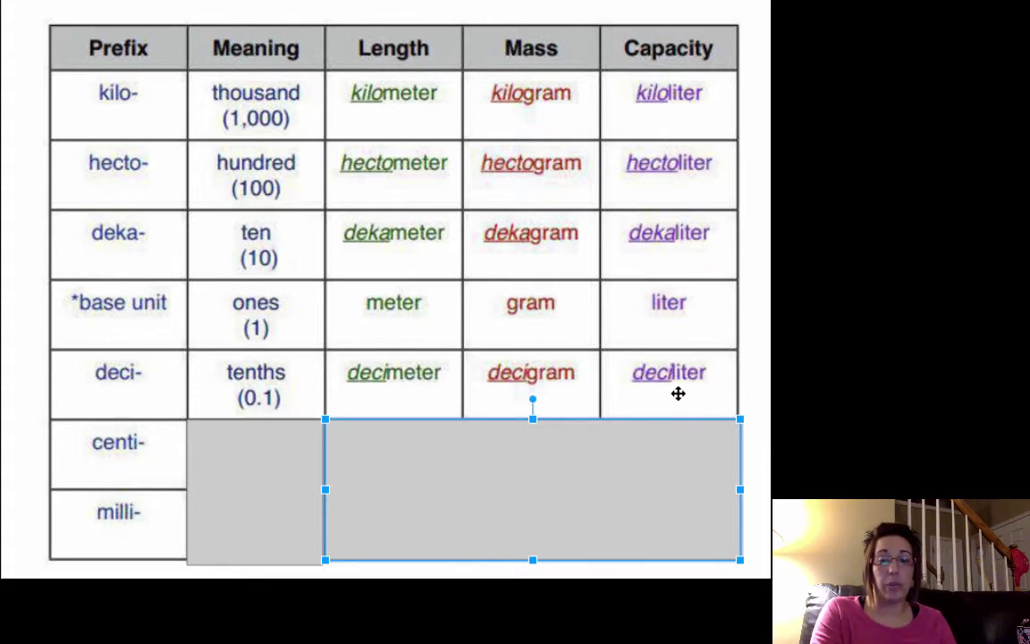
Uncover the centi- row, showing hundredths (0.01), centimeter, centigram and centiliter.
left_click(253, 485)
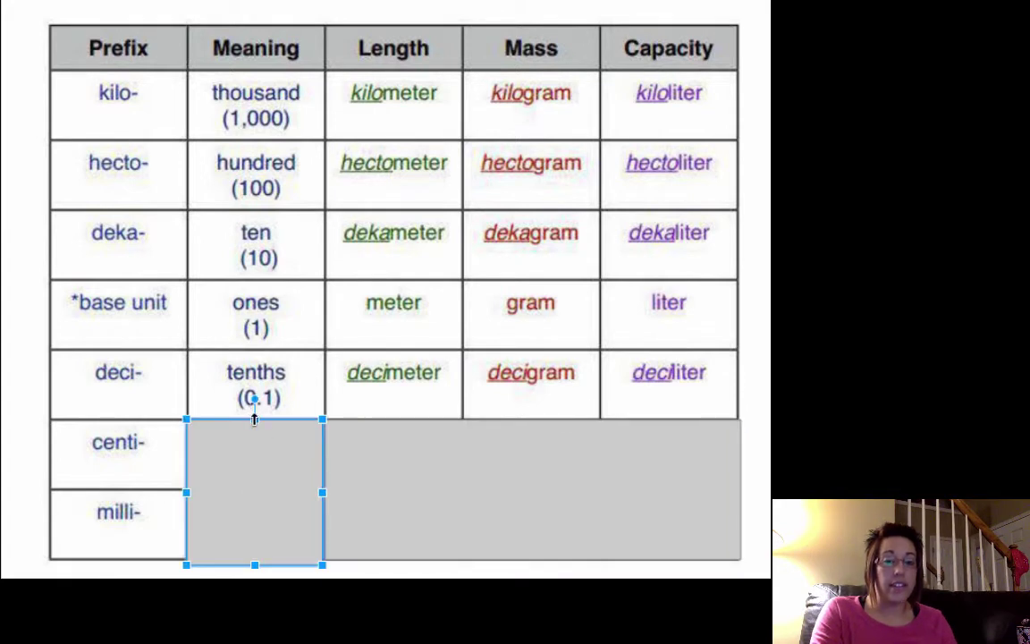
left_click_drag(253, 418, 251, 490)
left_click(452, 533)
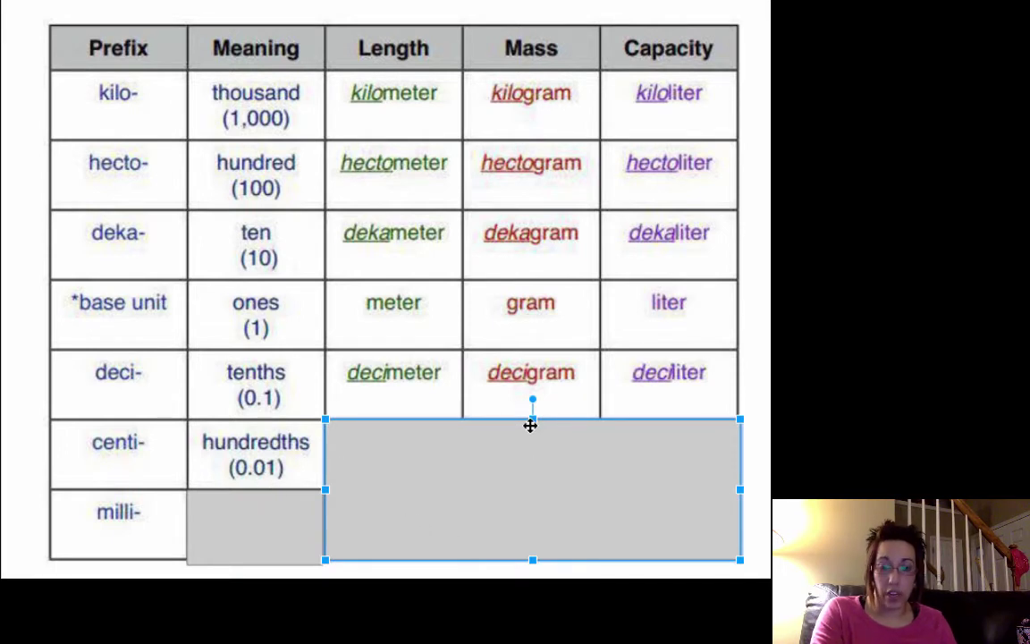
left_click_drag(532, 420, 529, 491)
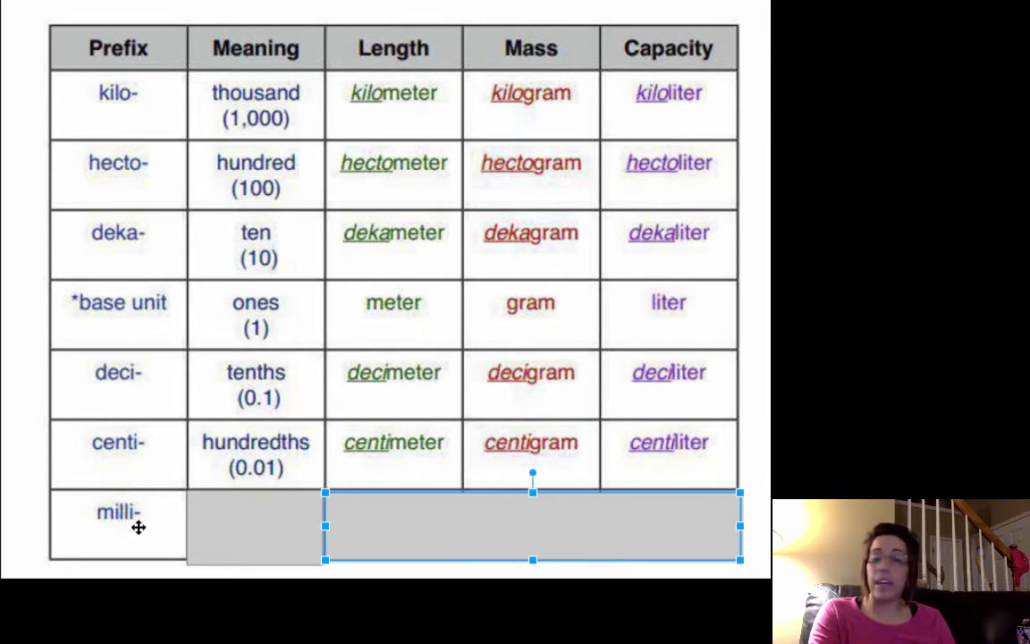
Delete the last two covers to reveal thousandths (0.001), millimeter, milligram and milliliter.
left_click(231, 528)
key("Delete")
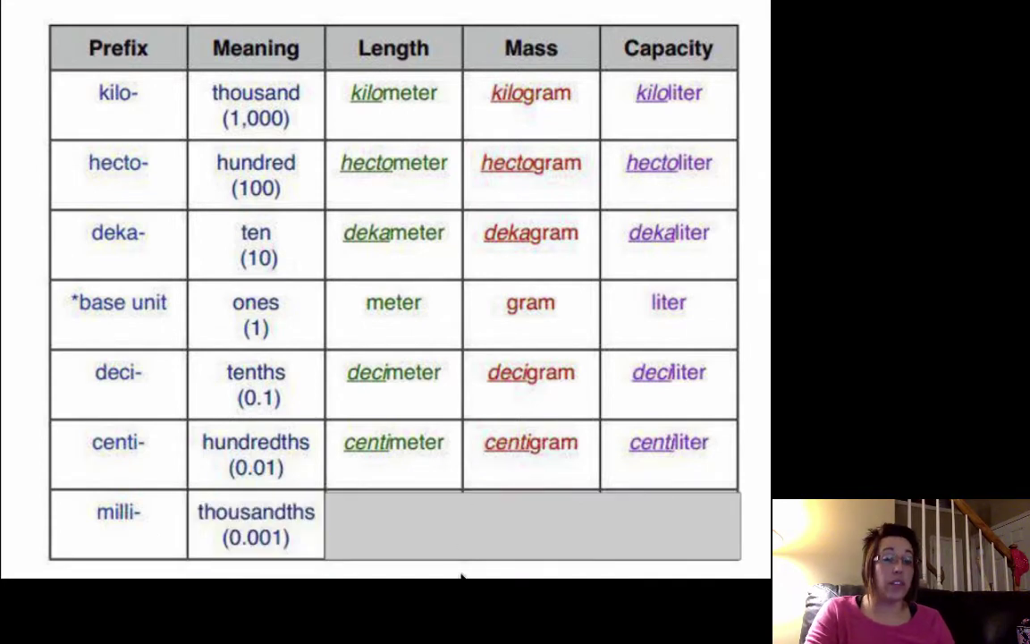
left_click(423, 530)
key("Delete")
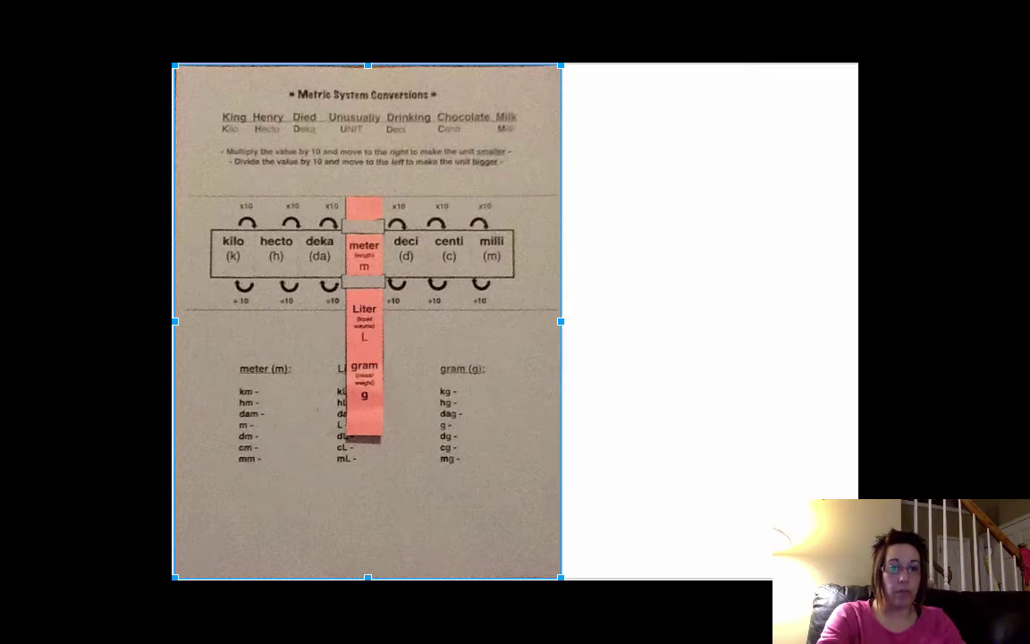
Draw a large text box on the slide's blank right side with font size 36.
left_click(263, 392)
left_click_drag(263, 383, 304, 467)
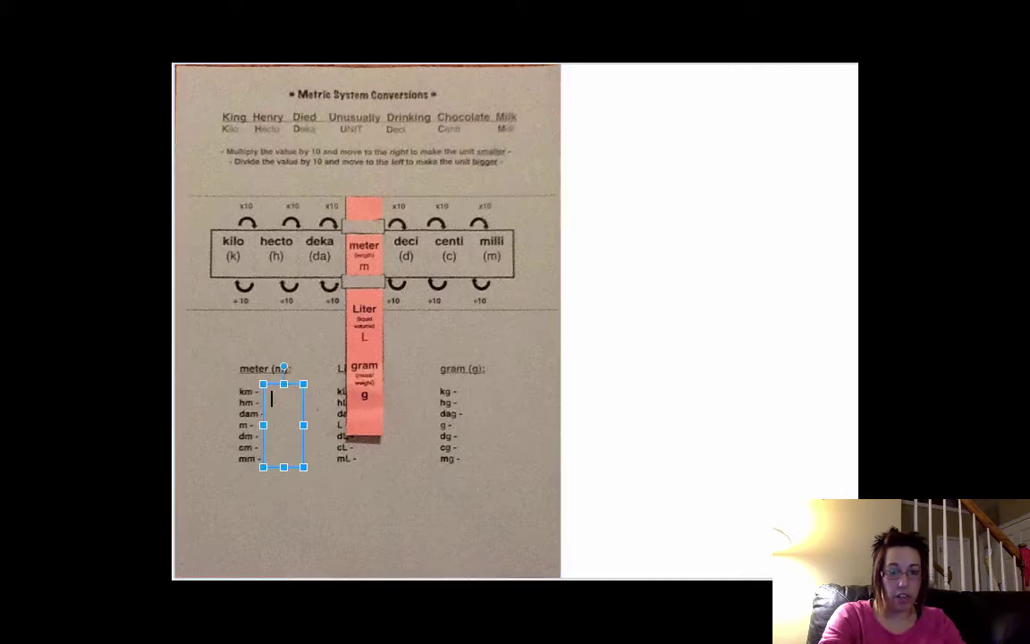
left_click(657, 409)
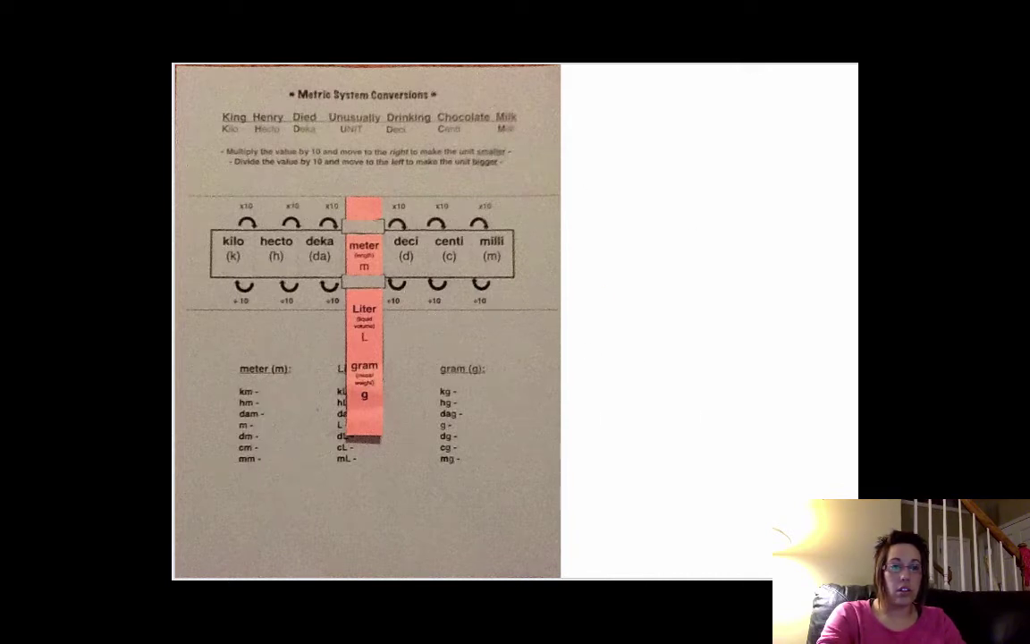
left_click_drag(614, 157, 817, 491)
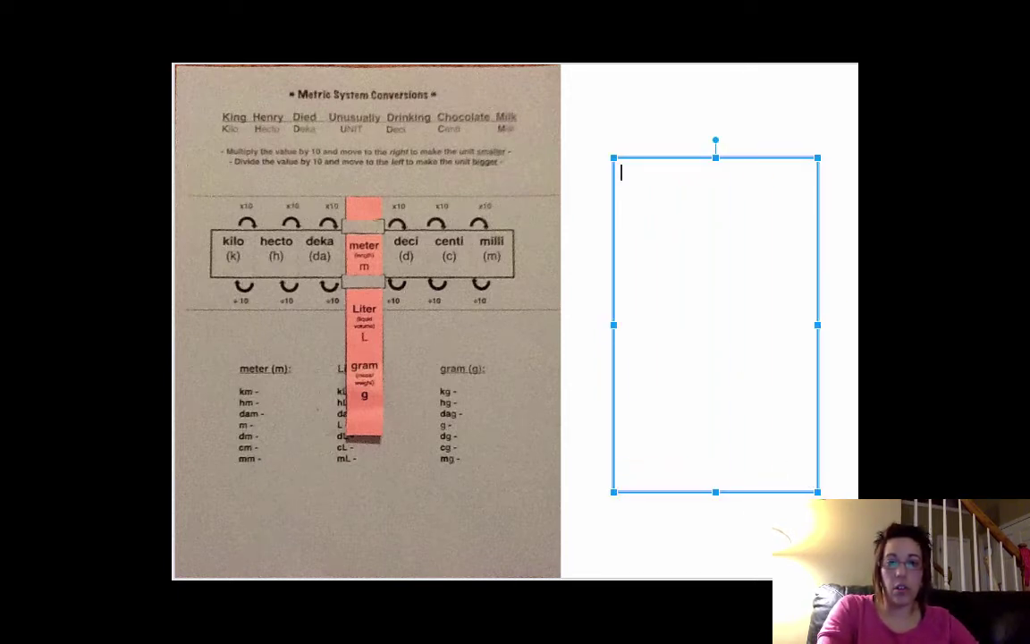
left_click(435, 1)
left_click(439, 326)
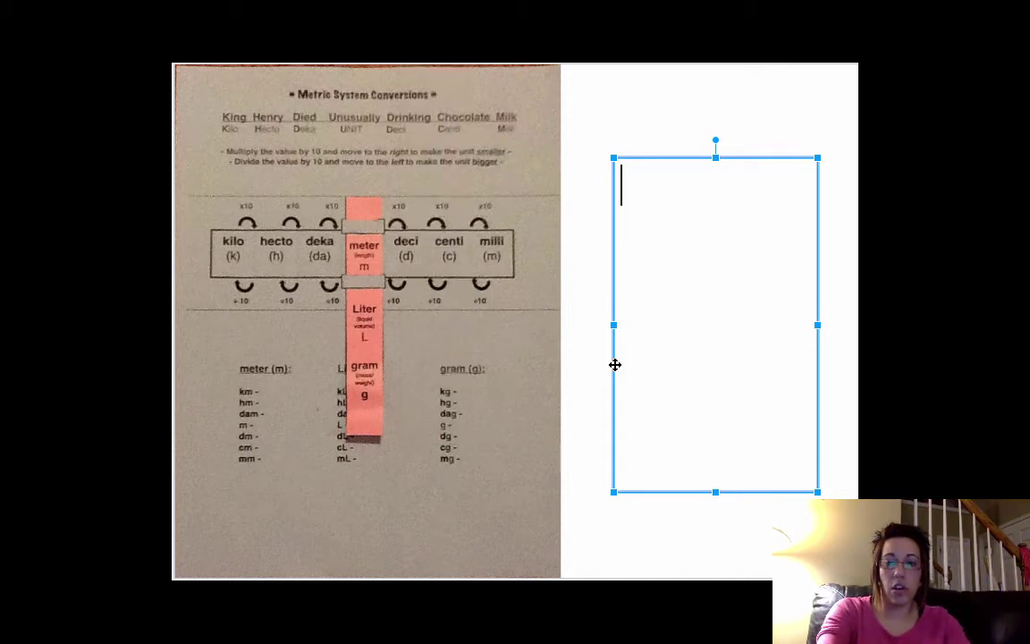
Type the lines km- 1,000, hm- 100, dam- 10, m- 1, dm- 0.1, cm- 0.01, mm- 0.001.
type("km")
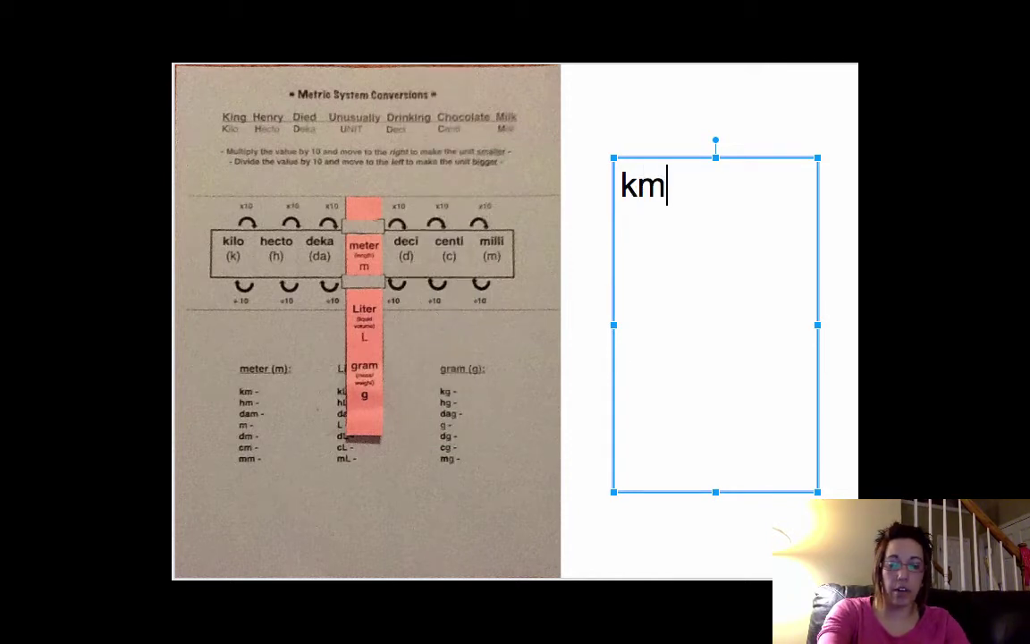
type("- ")
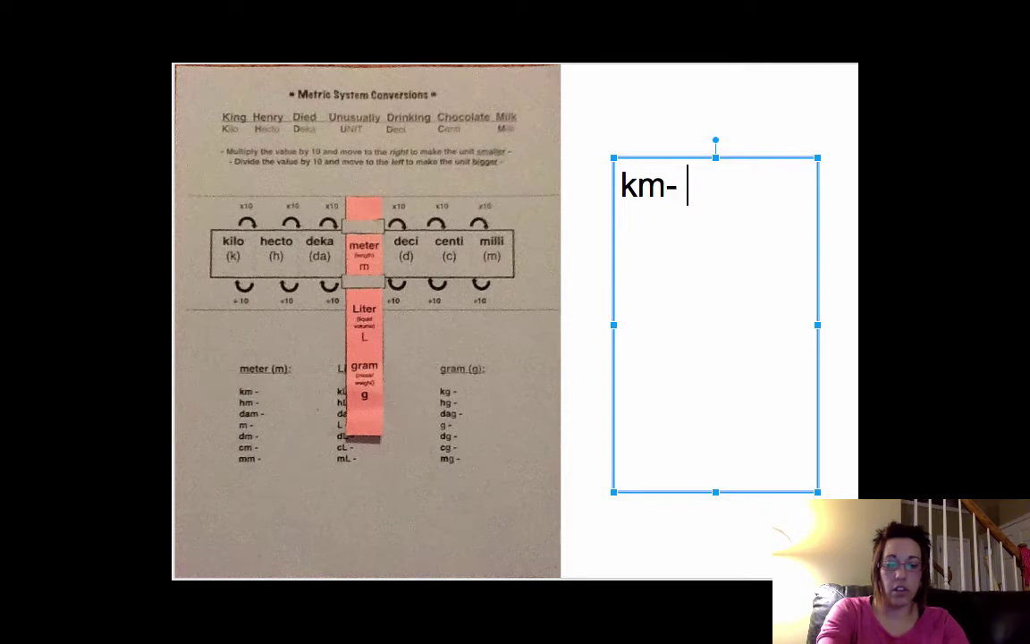
type("1,000")
key("Return")
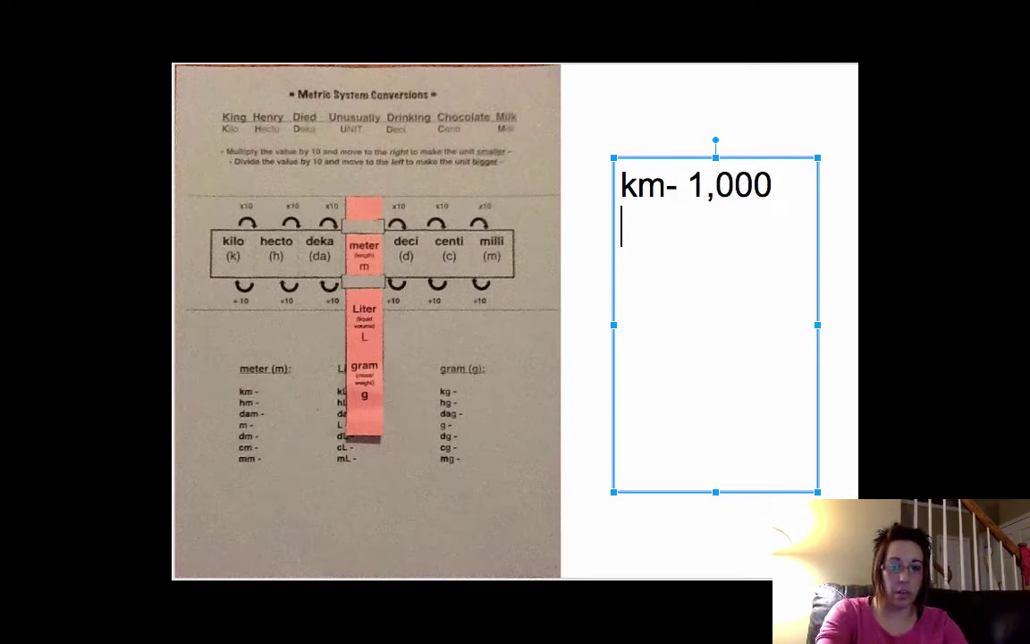
type("hm")
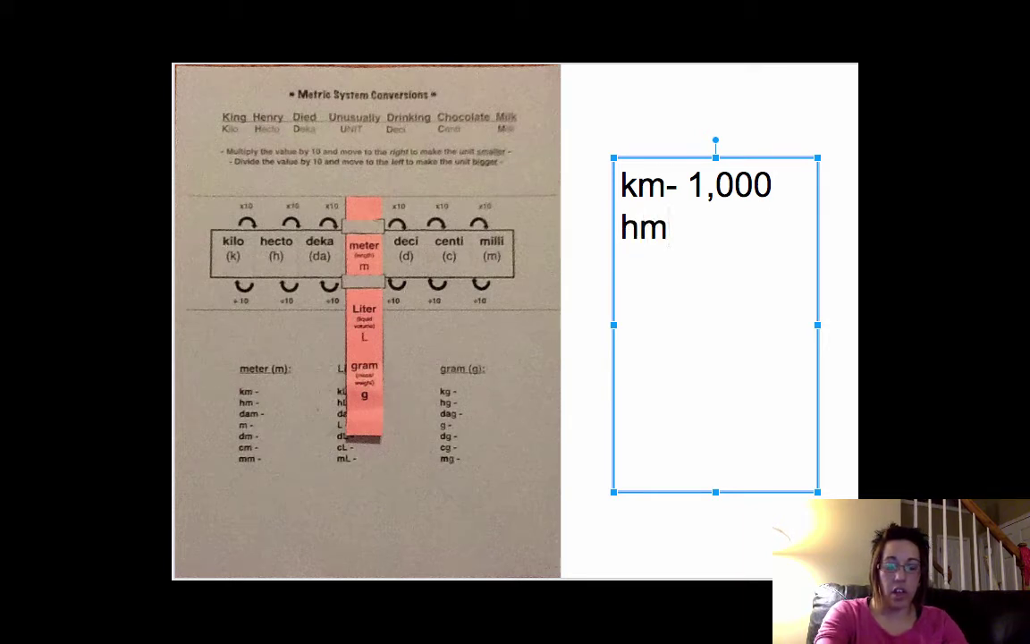
type("-")
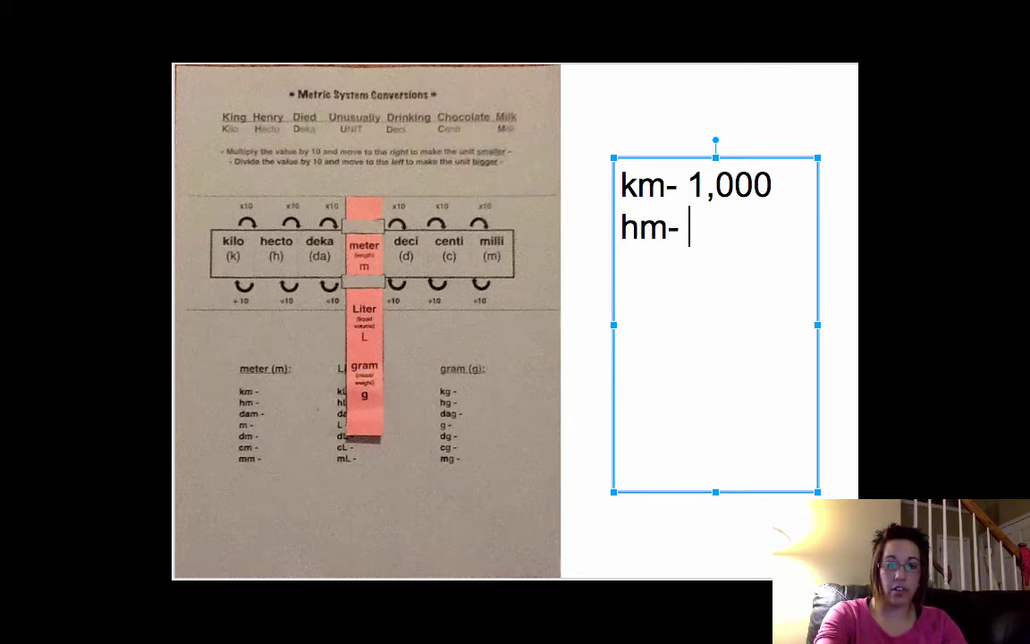
type(" 100")
key("Return")
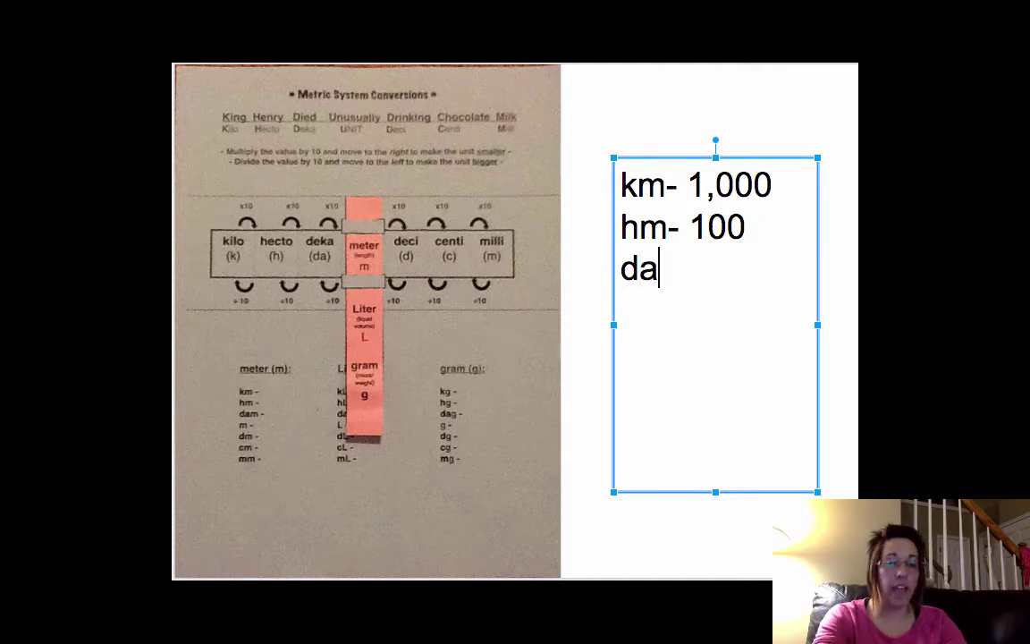
type("m-")
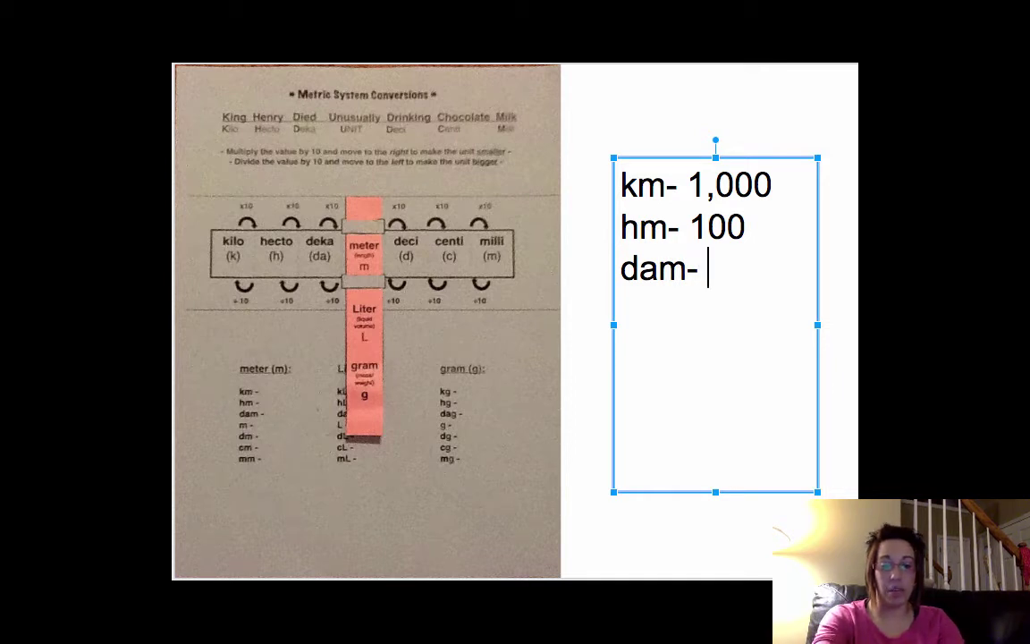
type(" 10")
key("Return")
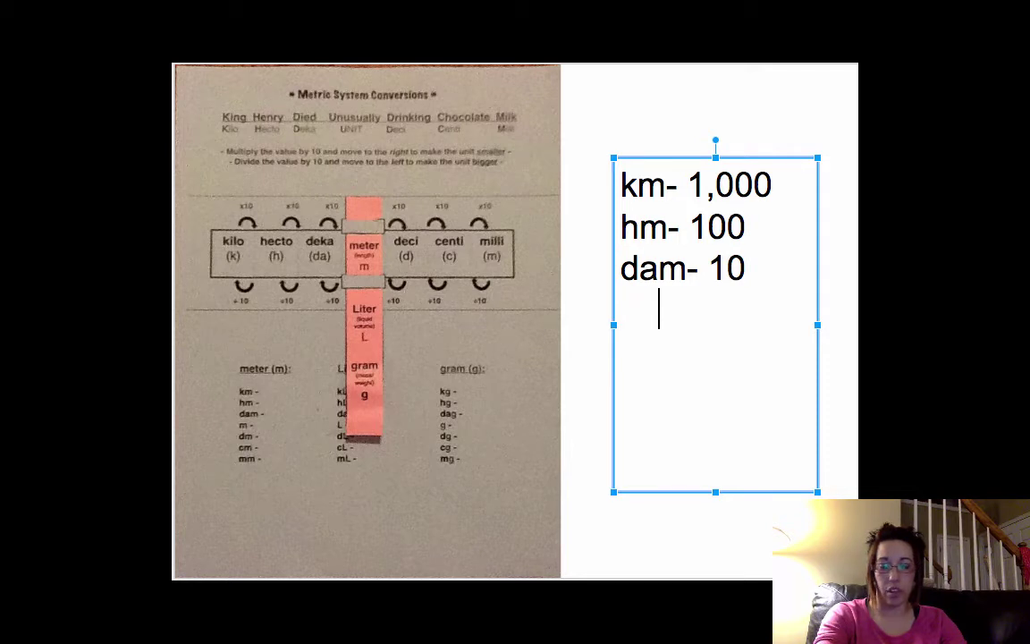
type("m- ")
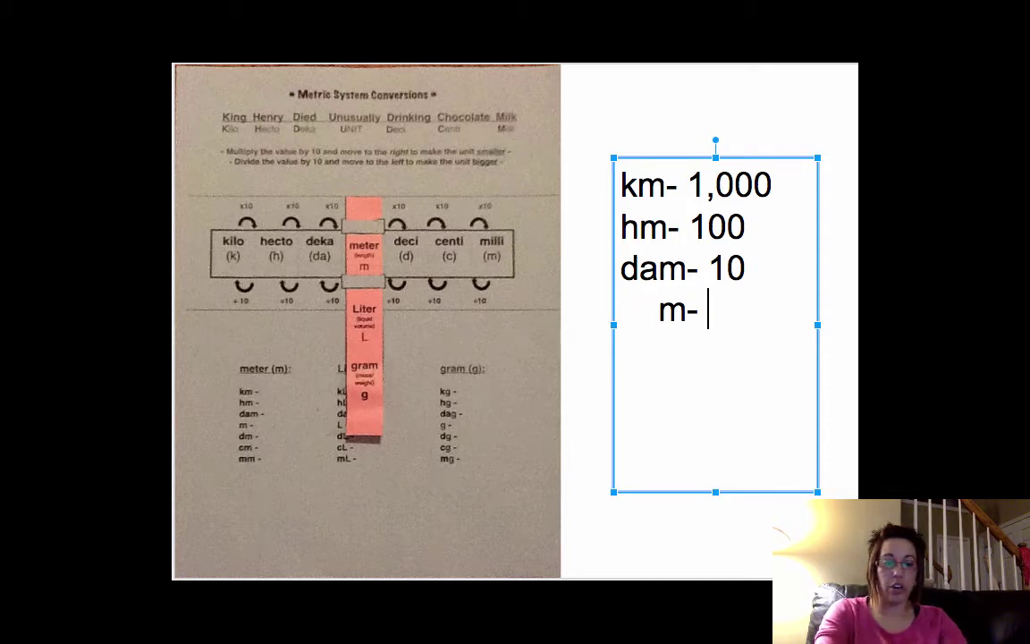
type("1")
key("Return")
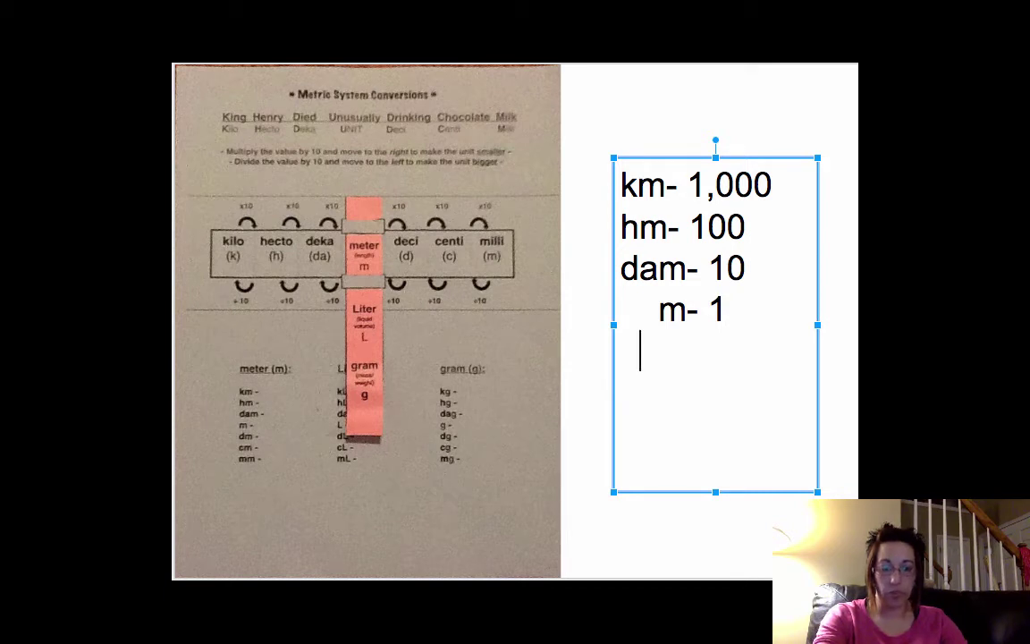
type("dm")
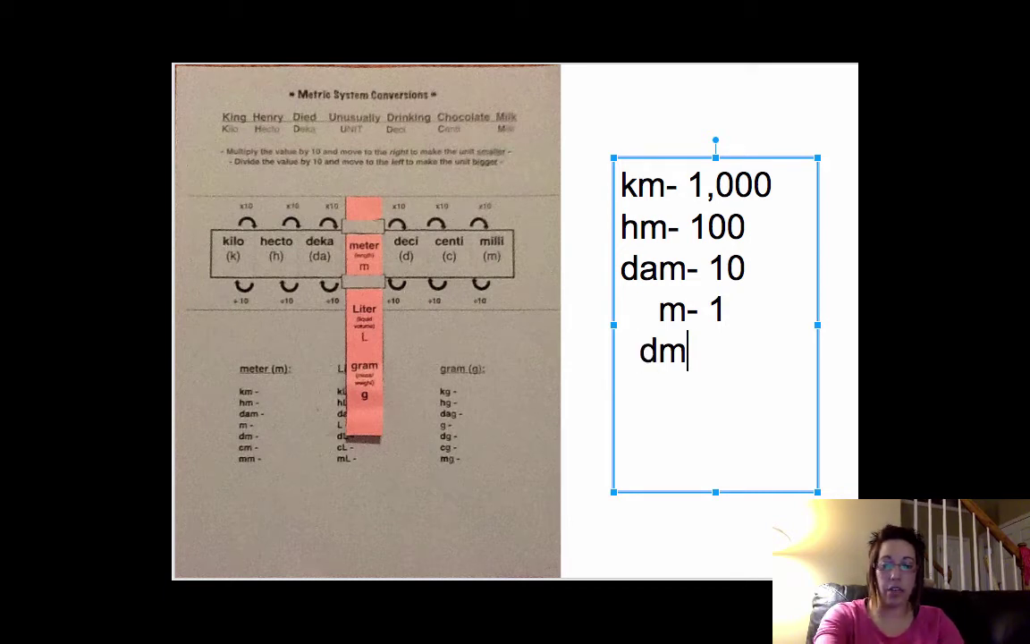
type("- 0.1")
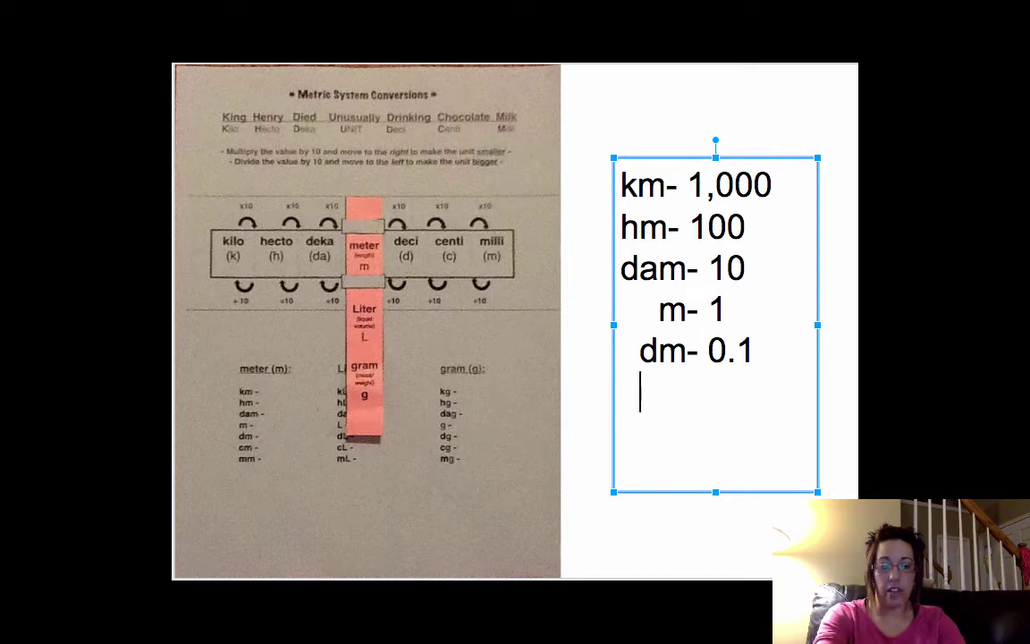
type("cm- 0.01")
key("Return")
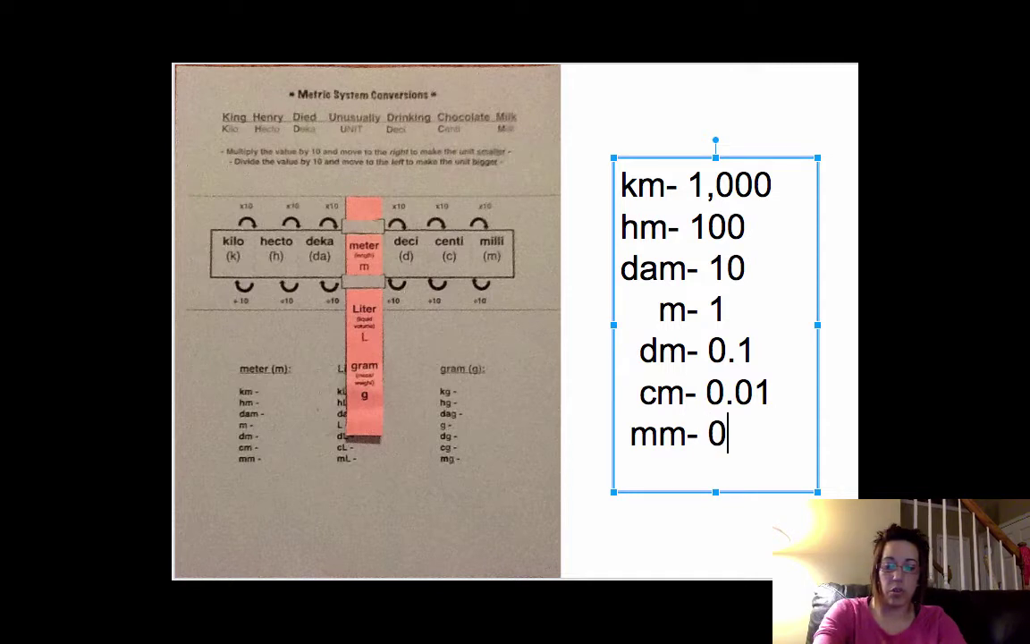
type("00")
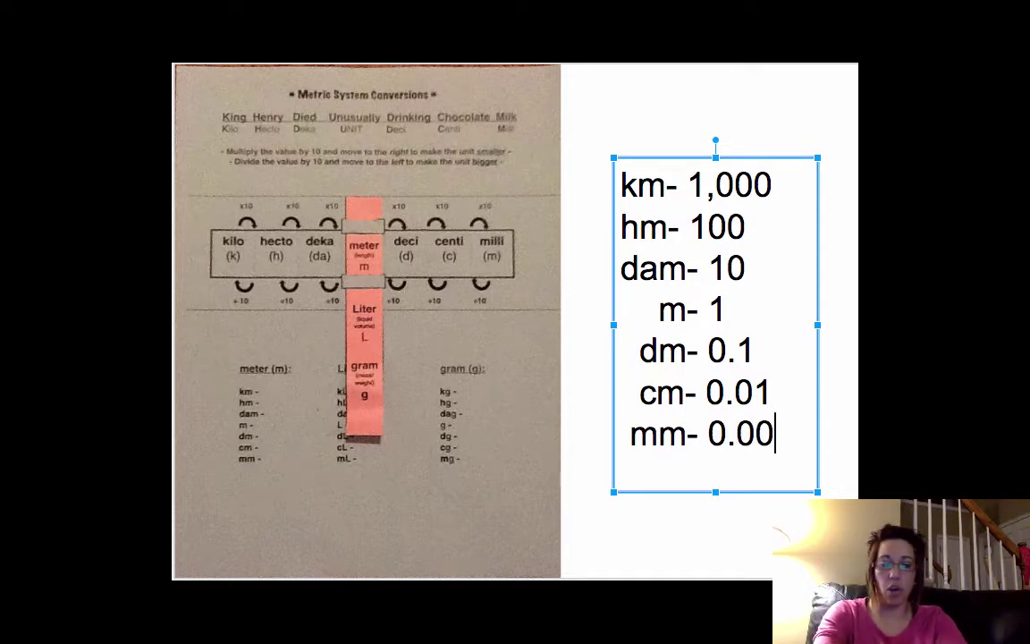
type("1")
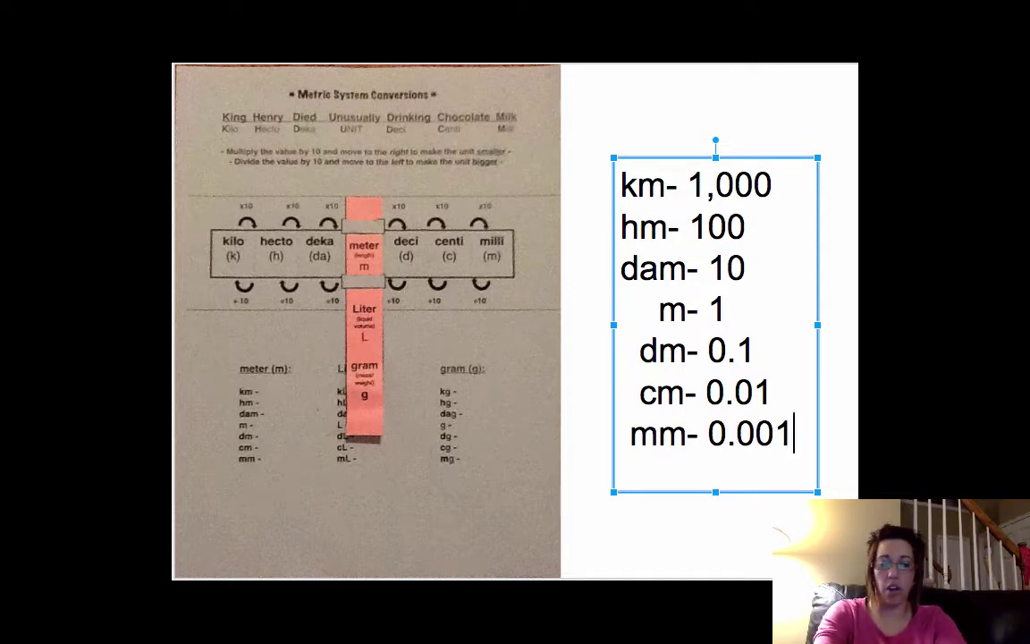
Deselect the finished list of unit values by clicking blank slide space.
left_click(798, 114)
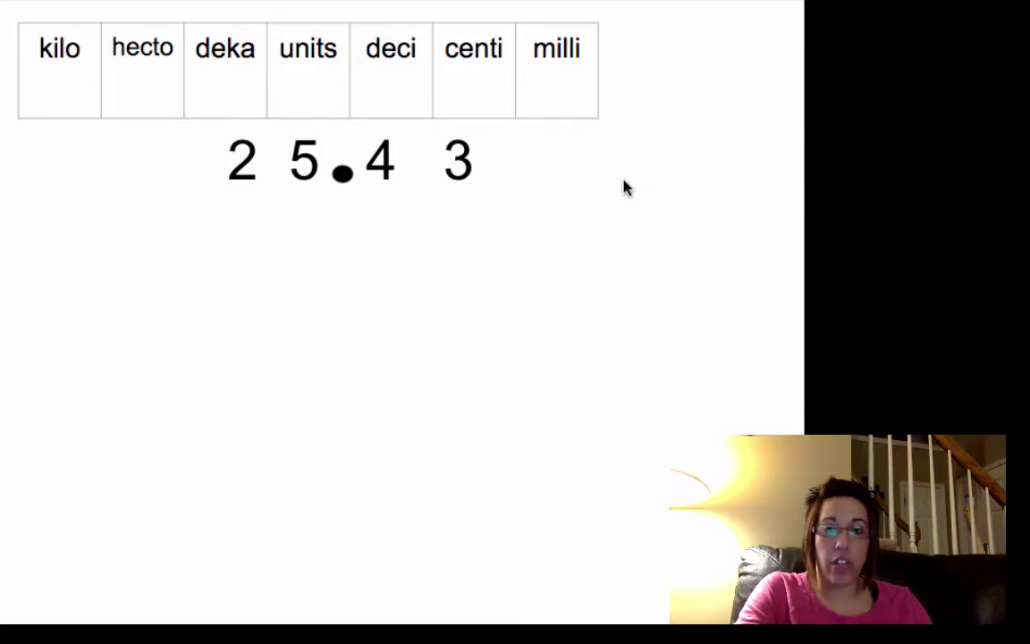
Shift the 2 5 4 3 digits box right so the decimal dot precedes the 2.
left_click(444, 161)
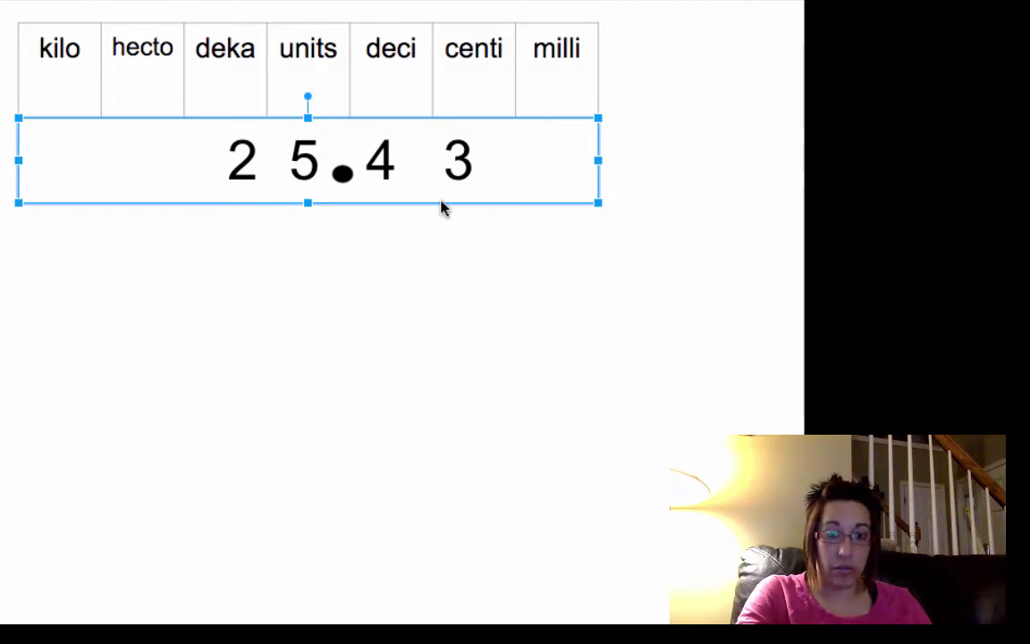
key("Right")
key("Right")
key("Right")
key("Right")
key("Right")
key("Right")
key("Right")
key("Right")
key("Right")
key("Right")
key("Right")
key("Right")
key("Right")
key("Right")
key("Right")
key("Right")
key("Right")
key("Right")
key("Right")
key("Right")
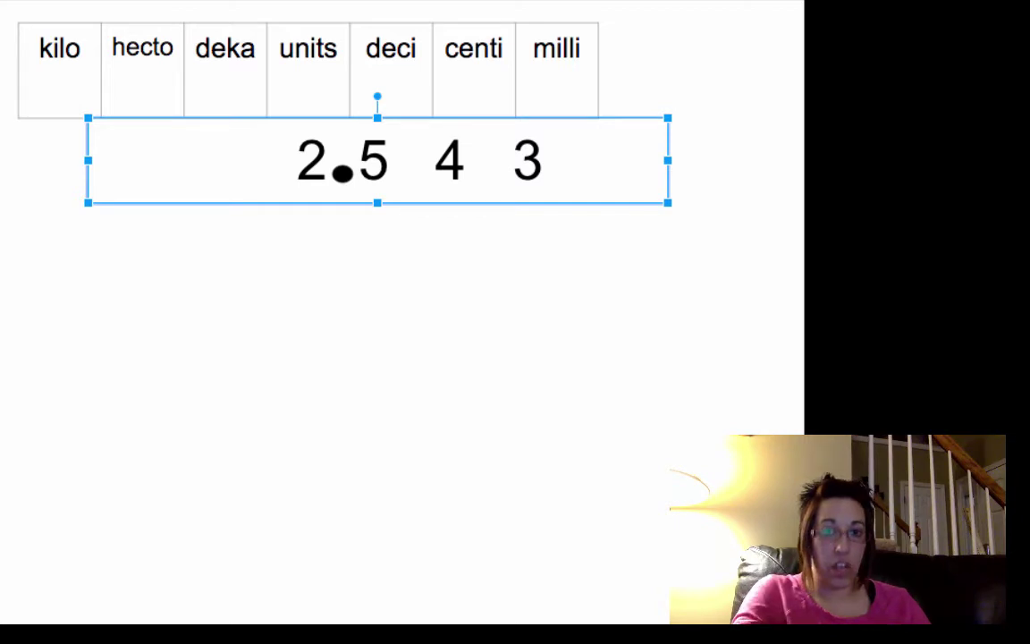
left_click_drag(377, 160, 453, 160)
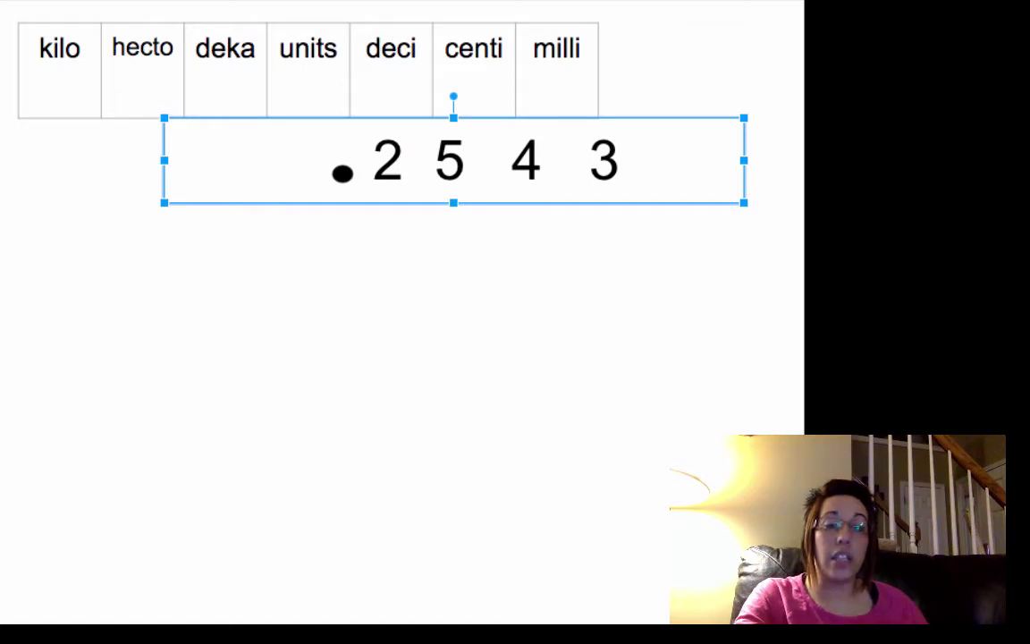
key("Right")
key("Right")
key("Right")
key("Right")
key("Right")
key("Right")
key("Right")
key("Right")
key("Right")
key("Right")
key("Right")
key("Right")
key("Right")
key("Right")
key("Right")
key("Right")
key("Right")
key("Right")
key("Right")
key("Right")
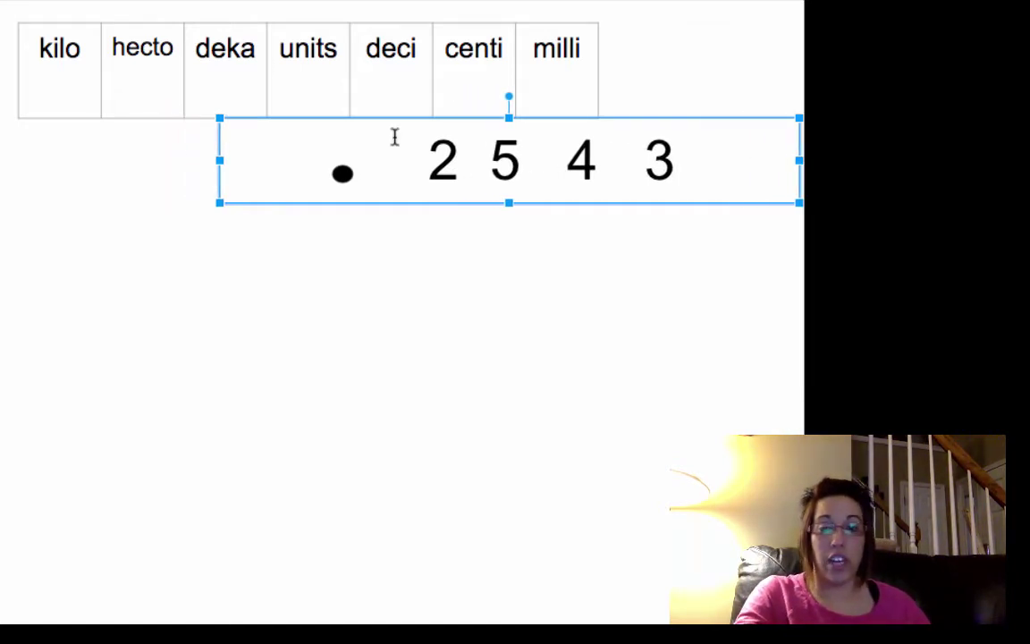
Insert a 0 after the decimal dot, remove the extra space, and realign the digits.
left_click(381, 158)
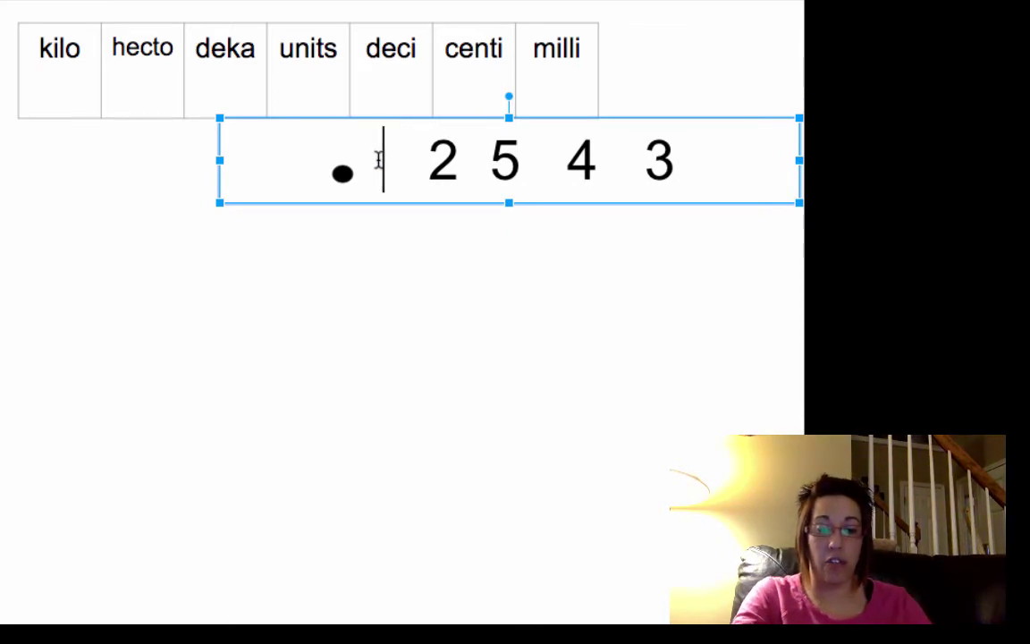
type("0")
key("Right")
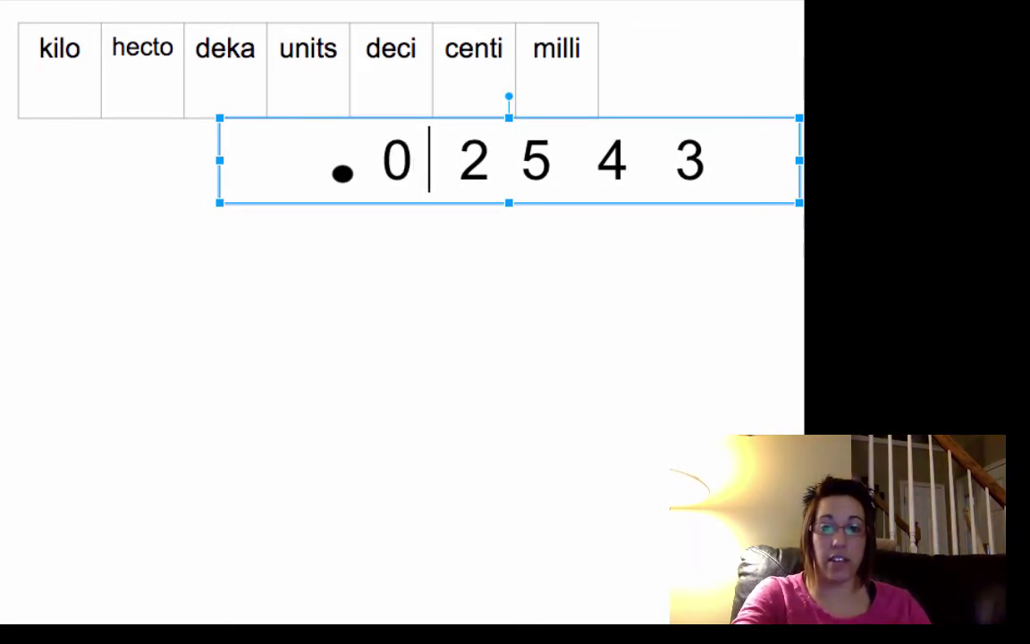
key("BackSpace")
left_click(488, 315)
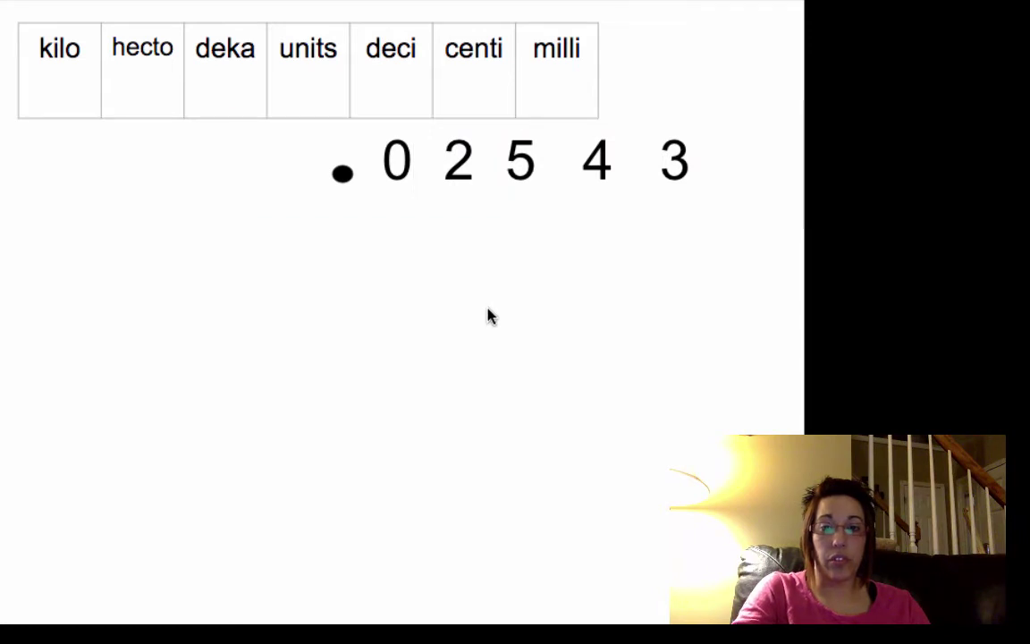
left_click(483, 177)
left_click(448, 203)
key("Left")
key("Left")
key("Left")
key("Left")
key("Left")
key("Left")
key("Left")
key("Left")
key("Left")
key("Left")
key("Left")
key("Left")
key("Left")
key("Left")
key("Left")
key("Left")
key("Left")
key("Left")
key("Left")
key("Left")
key("Left")
key("Left")
key("Left")
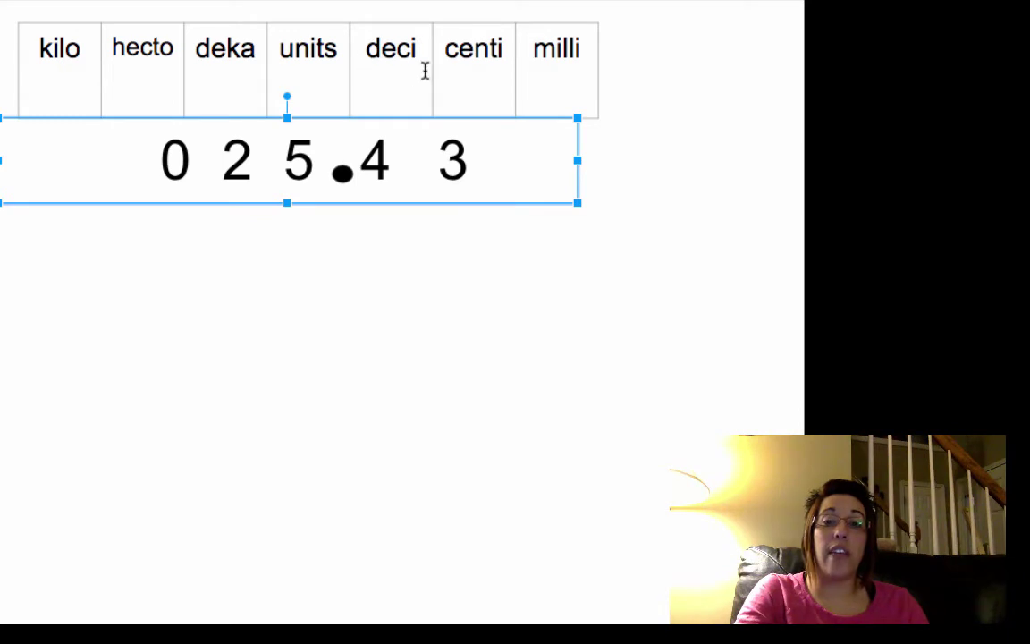
Nudge the digits box left with arrow keys until it reads 025.43, 5 beside the dot.
key("Left")
key("Left")
key("Left")
key("Left")
key("Left")
key("Left")
key("Left")
key("Left")
key("Left")
key("Left")
key("Left")
key("Left")
key("Left")
key("Left")
key("Left")
key("Left")
key("Left")
key("Left")
key("Left")
key("Left")
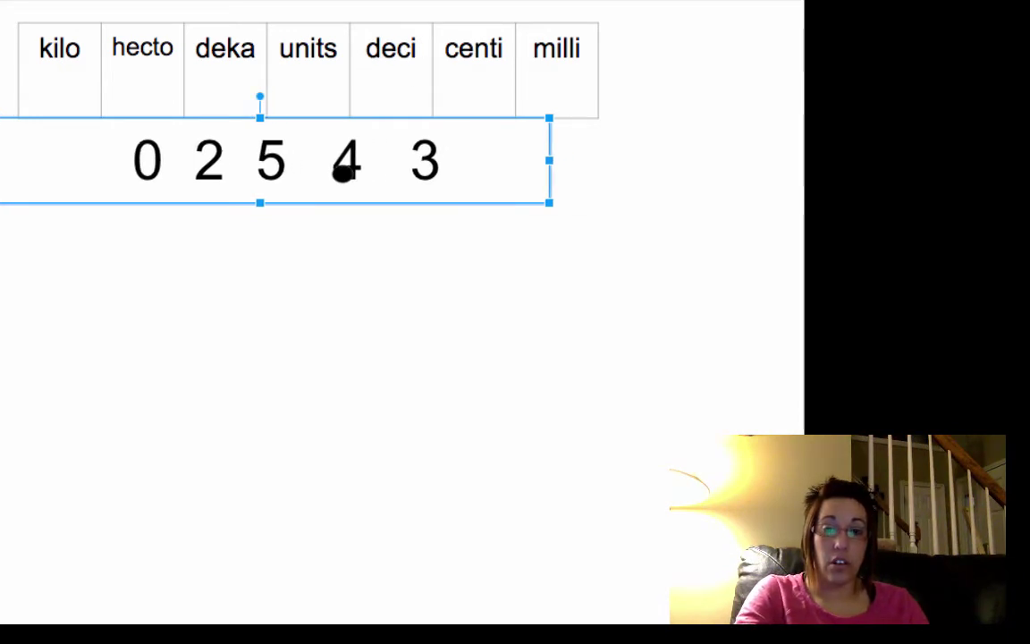
key("Left")
key("Left")
key("Left")
key("Left")
key("Left")
key("Left")
key("Left")
key("Left")
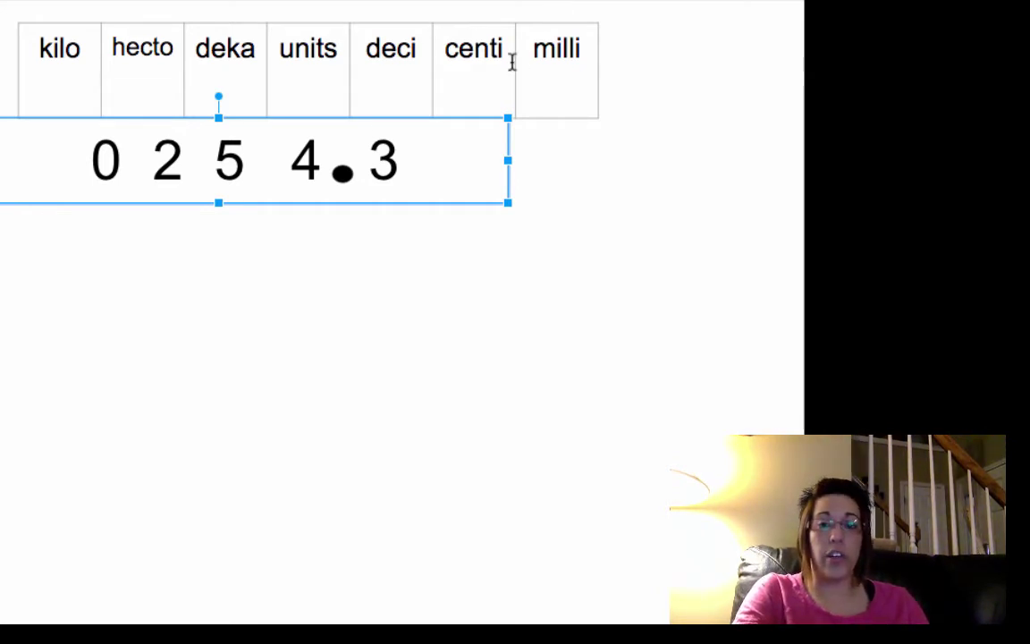
key("Right")
key("Right")
key("Right")
key("Right")
key("Right")
key("Right")
key("Right")
key("Right")
key("Left")
key("Left")
key("Left")
key("Left")
key("Left")
key("Left")
key("Left")
key("Left")
key("Left")
key("Left")
key("Left")
key("Left")
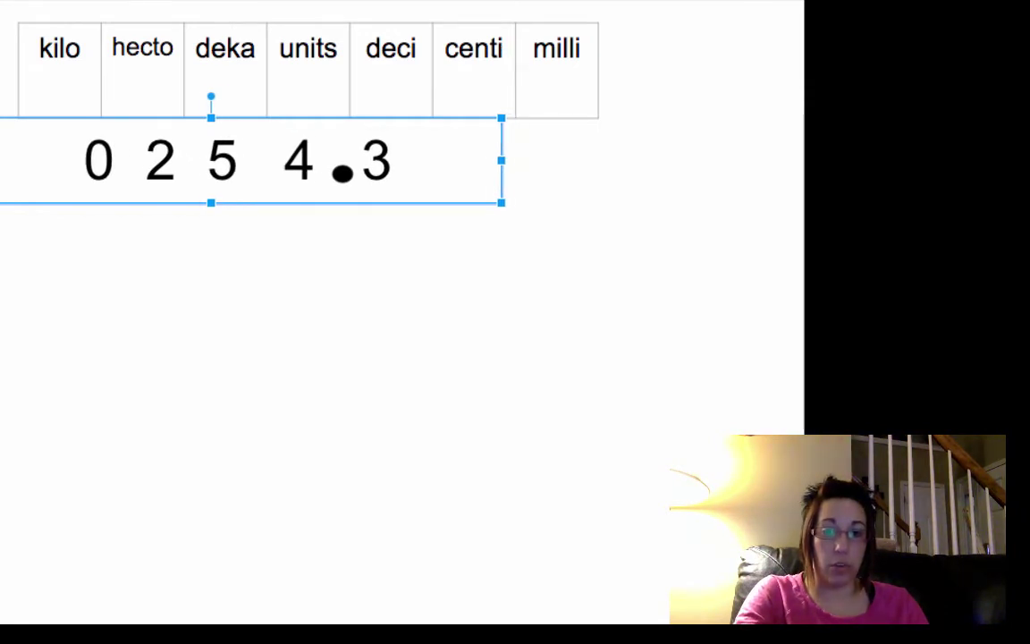
key("Left")
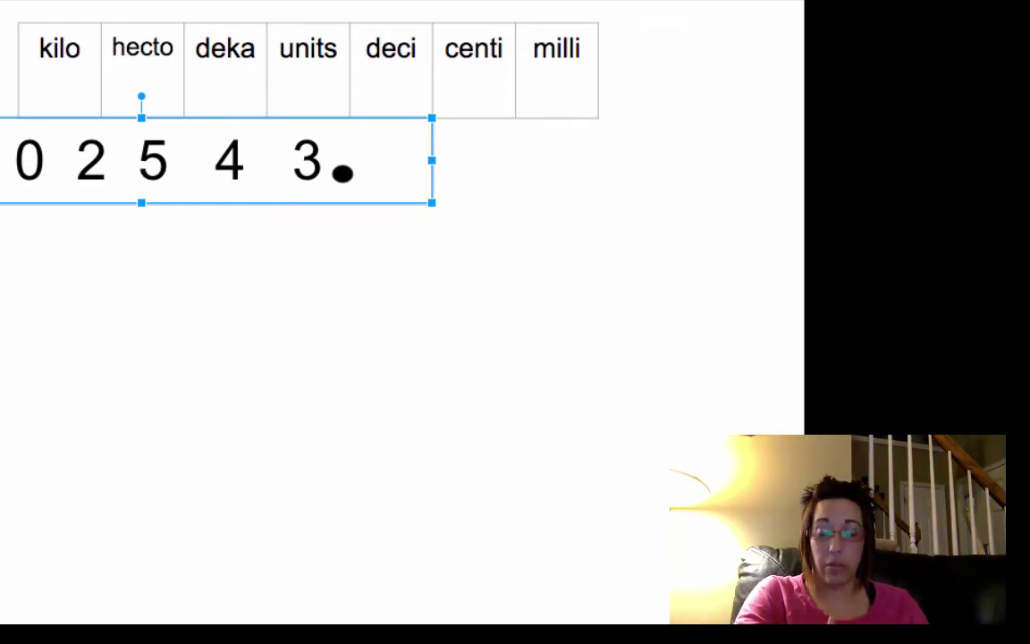
key("Right")
key("Right")
key("Right")
key("Right")
key("Right")
key("Right")
key("Right")
key("Right")
key("Right")
key("Right")
key("Right")
key("Right")
key("Right")
key("Right")
key("Right")
key("Right")
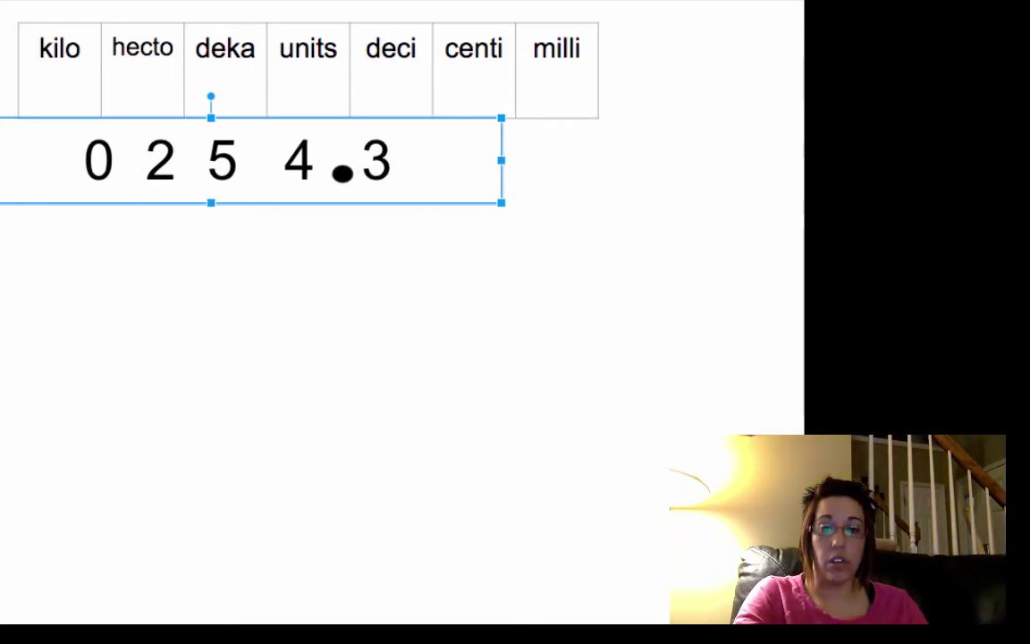
key("Right")
key("Right")
key("Right")
key("Right")
key("Right")
key("Right")
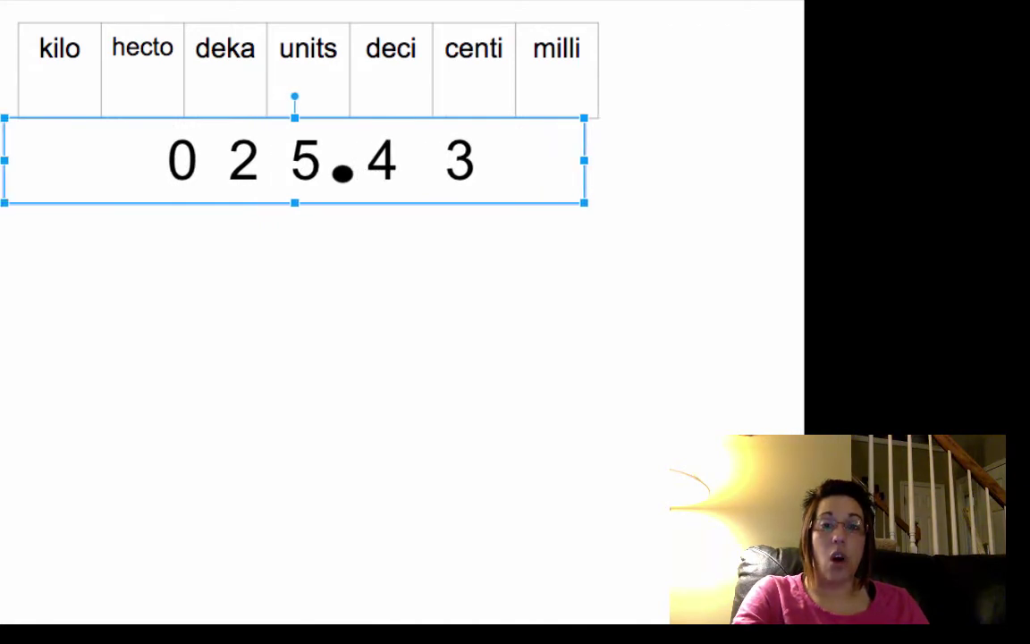
key("Left")
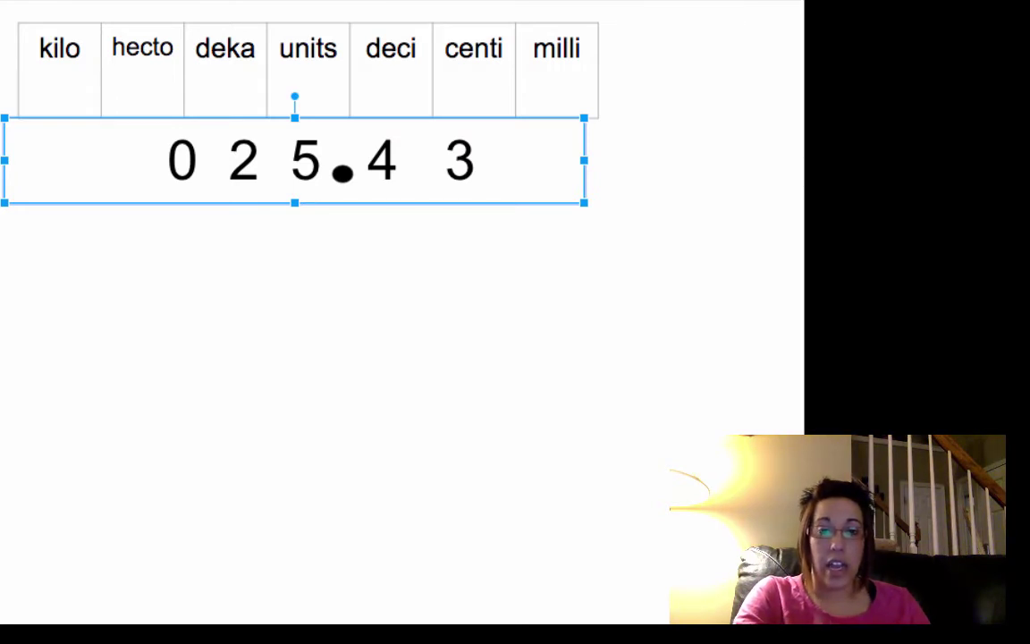
key("Right")
key("Left")
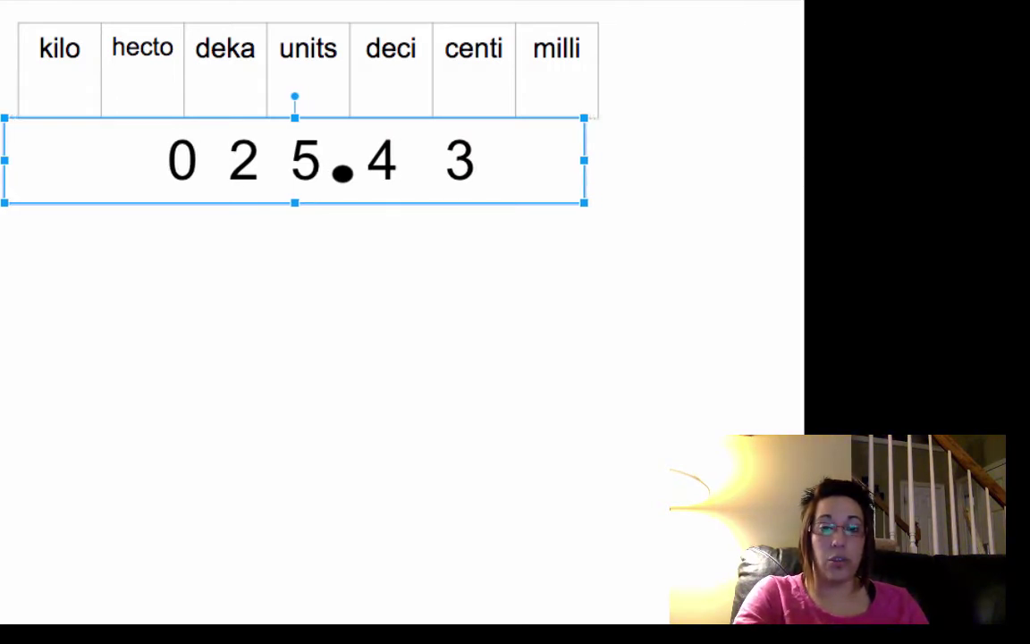
key("Right")
key("Right")
key("Right")
key("Right")
key("Right")
key("Right")
key("Right")
key("Right")
key("Right")
key("Right")
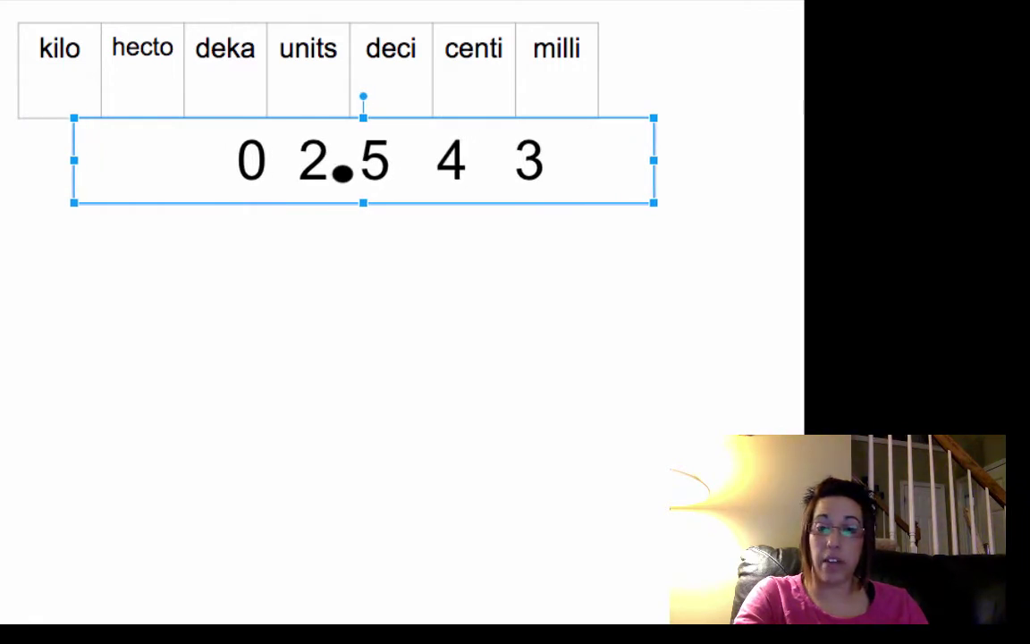
key("Left")
key("Left")
key("Left")
key("Left")
key("Left")
key("Left")
key("Left")
key("Left")
key("Left")
key("Left")
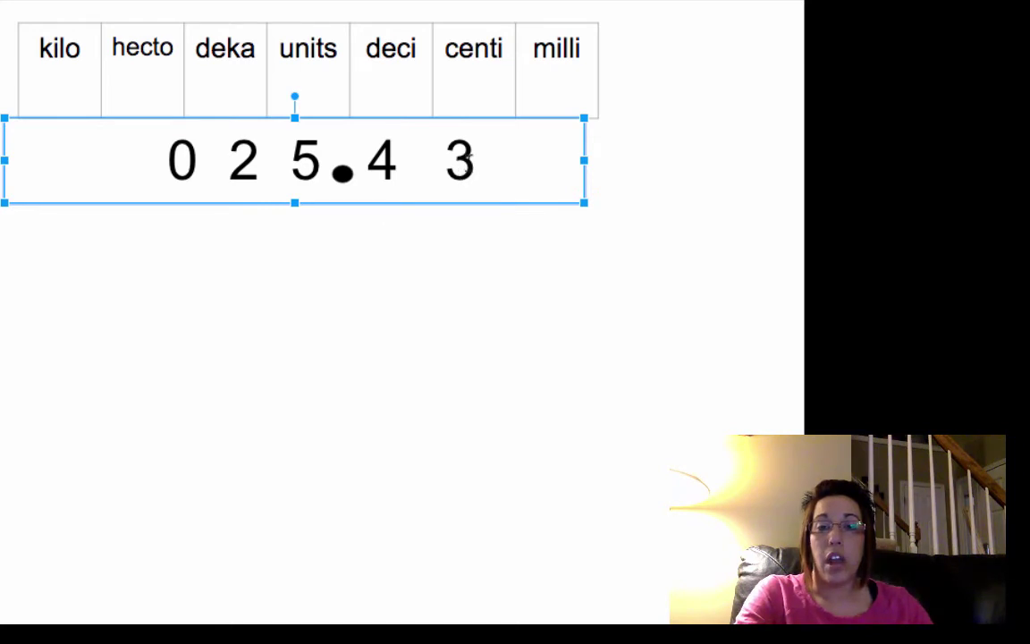
Replace the example digits with a 3 and 0 spaced apart.
left_click_drag(471, 163, 153, 147)
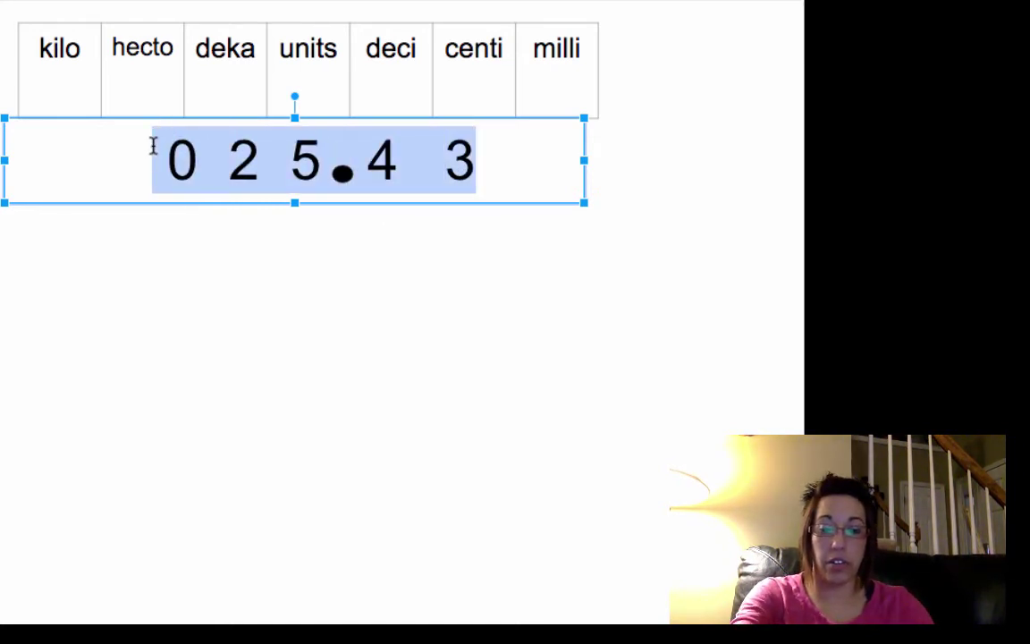
type("30")
left_click(150, 156)
key("Right")
key("Left")
key("Left")
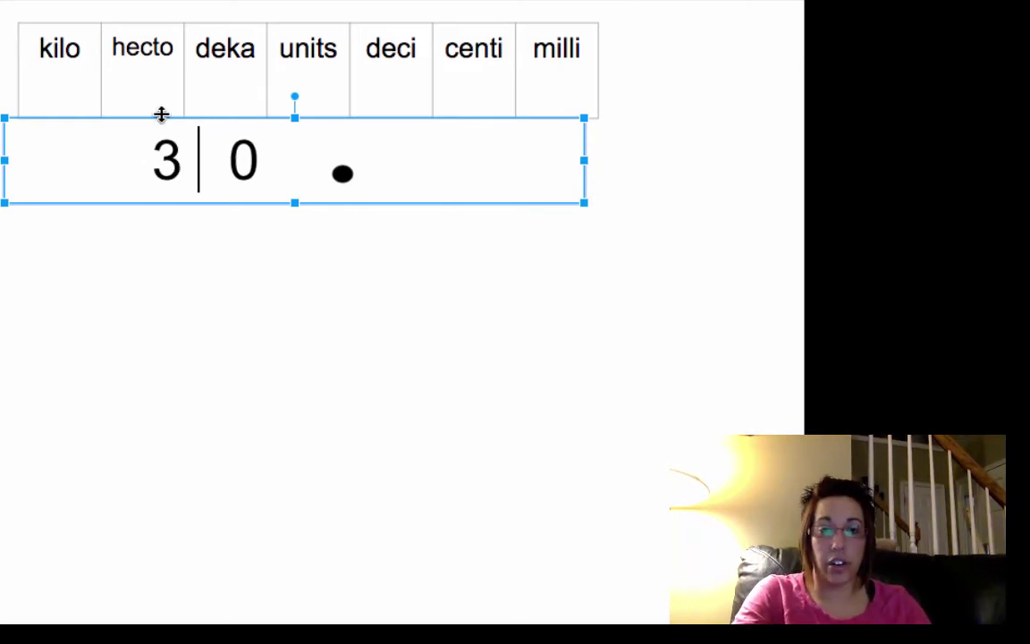
left_click(156, 110)
left_click(152, 130)
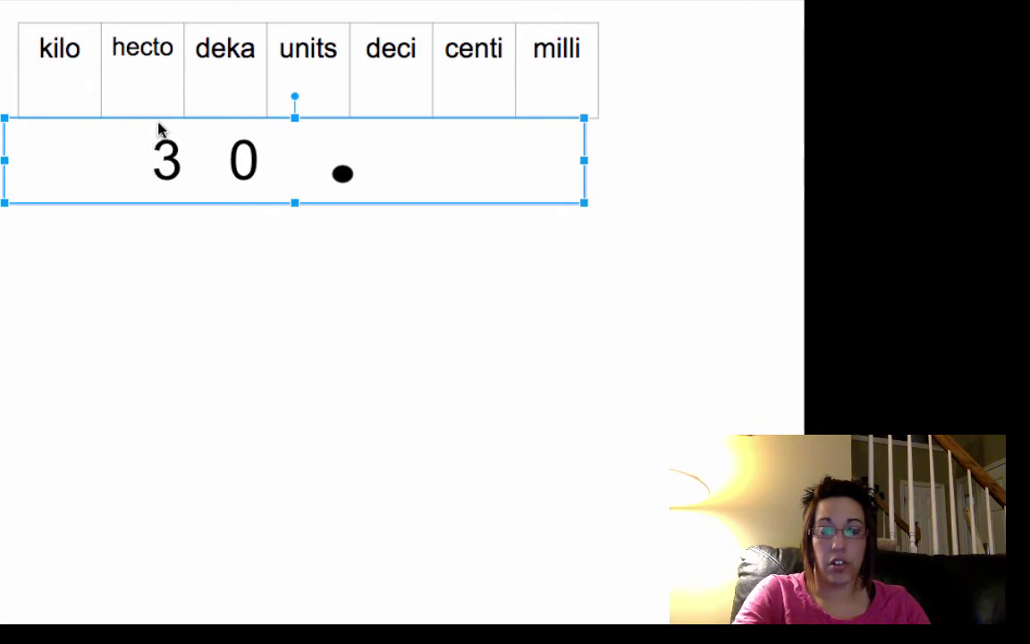
Move the 3 0 text box right under the centi and milli columns.
left_click(168, 116)
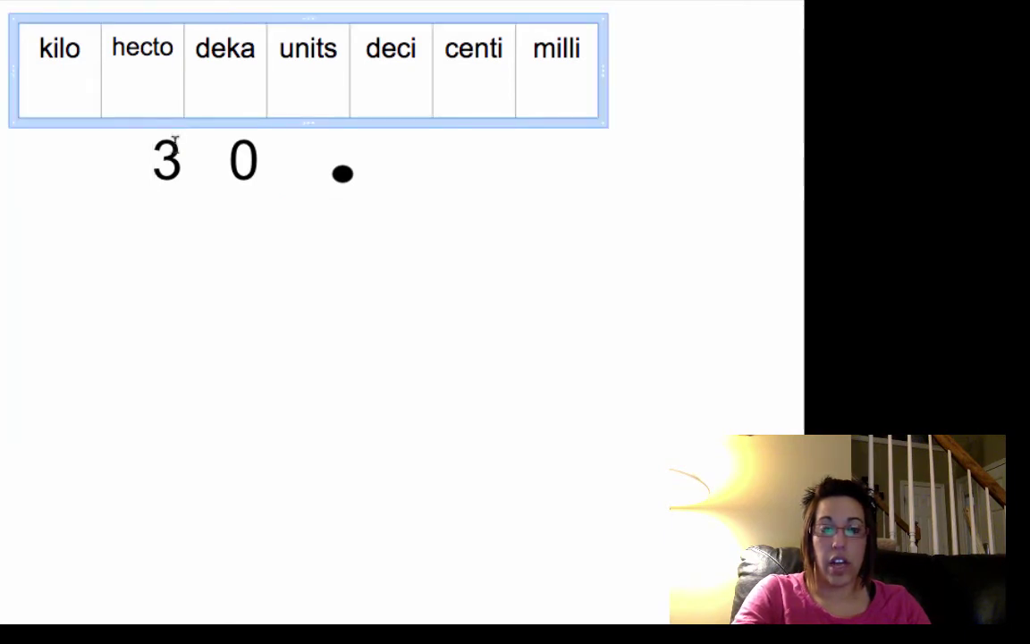
left_click(176, 148)
left_click_drag(202, 211, 514, 212)
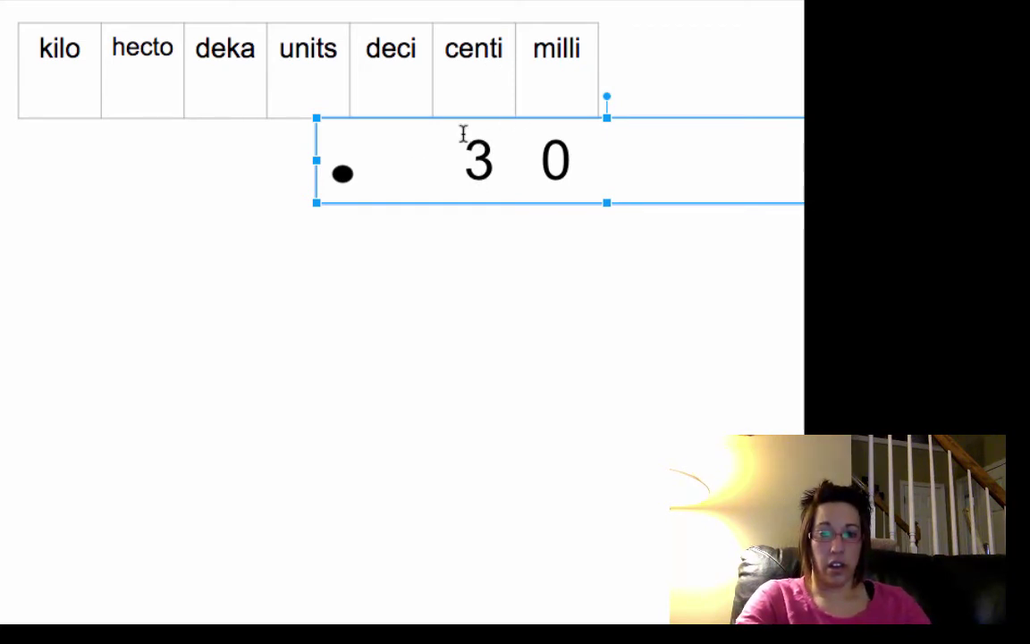
Move the decimal dot between the 3 and the 0.
left_click(342, 174)
left_click_drag(344, 179, 515, 166)
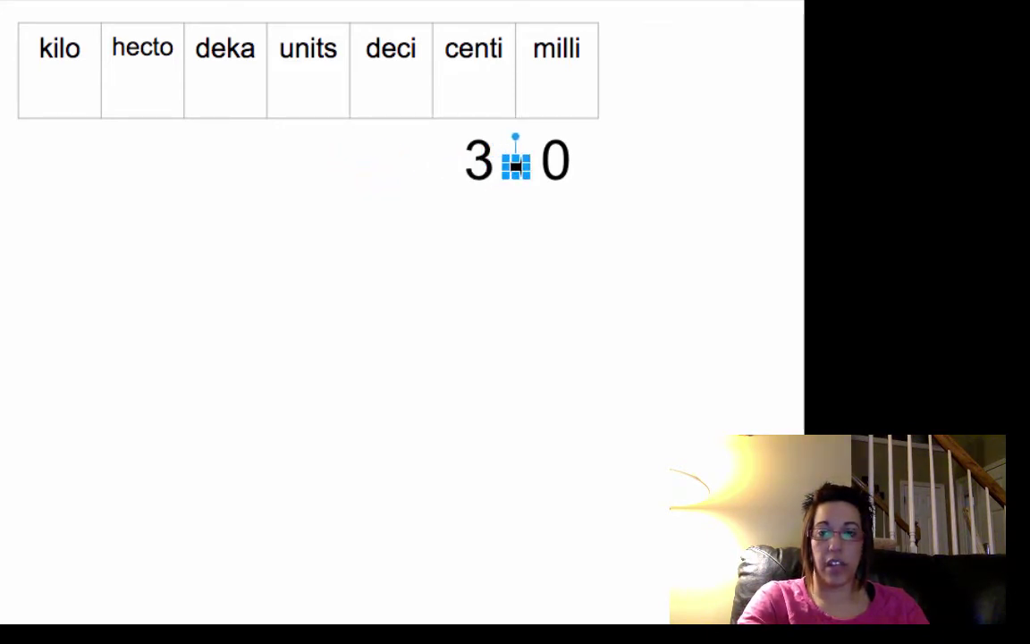
left_click(484, 374)
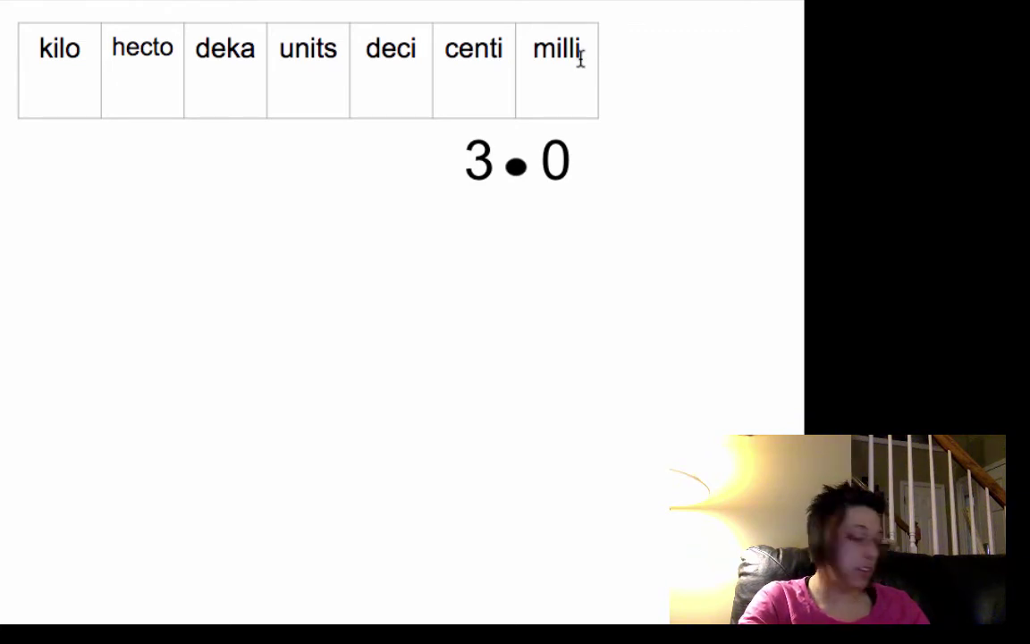
Retype the number as 7.5 and move it under the deci and centi columns.
left_click_drag(573, 159, 460, 154)
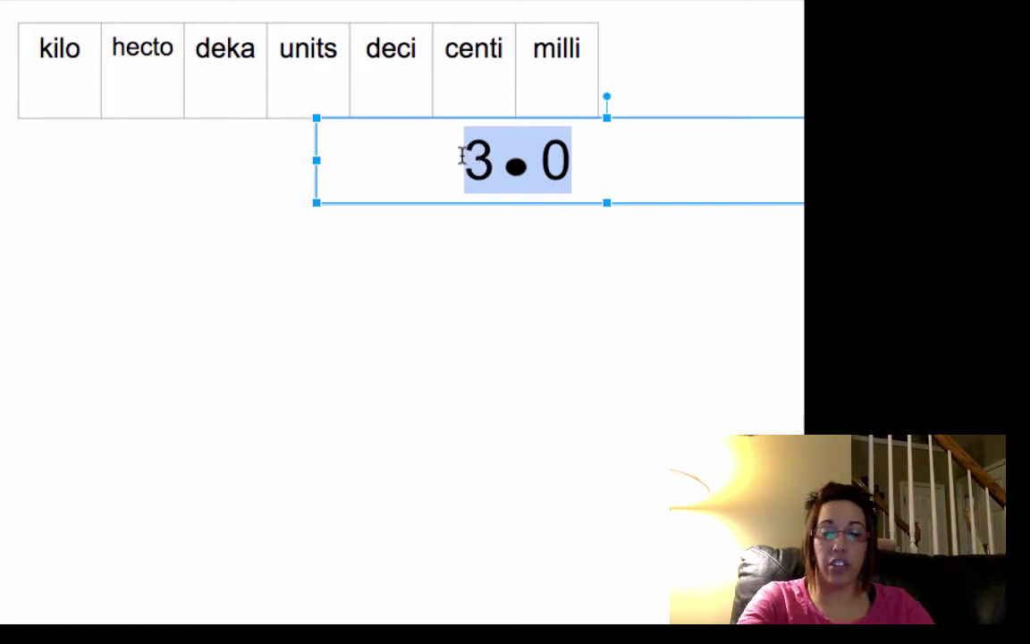
type("7.5")
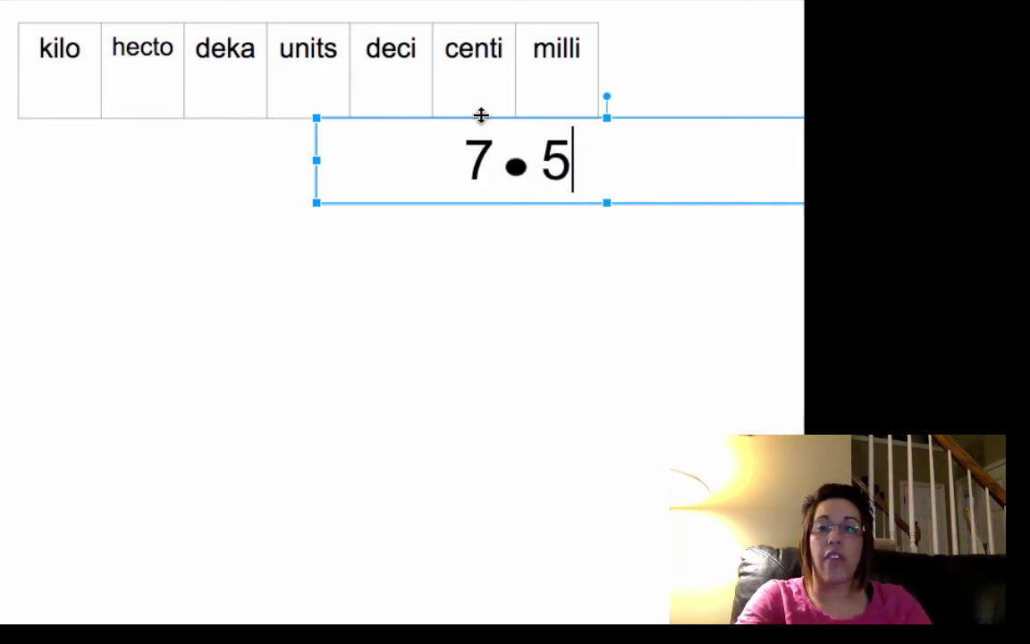
left_click(513, 166)
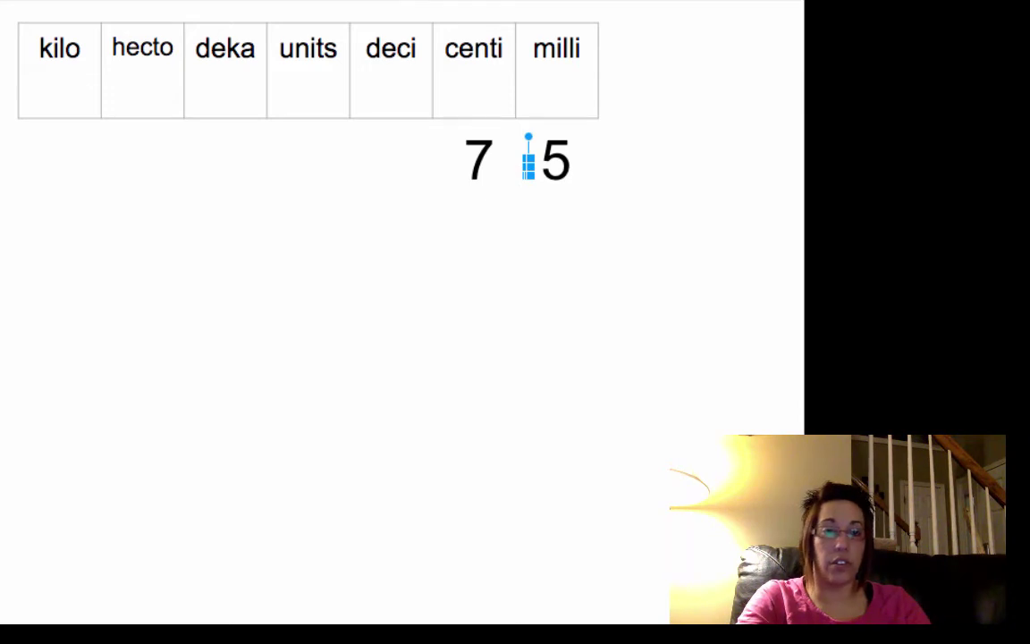
key("ctrl+z")
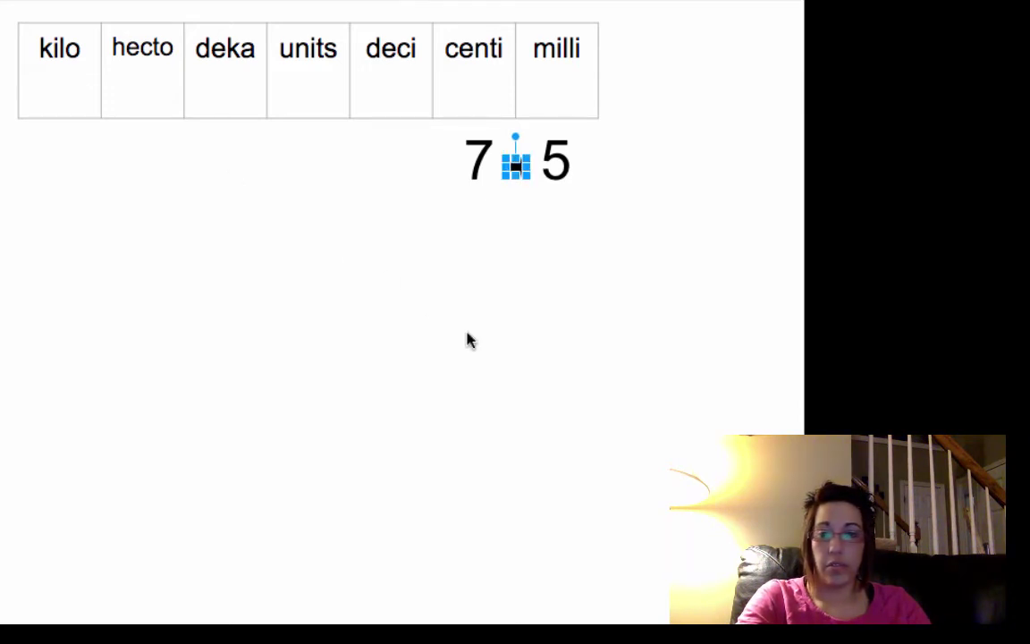
left_click(471, 340)
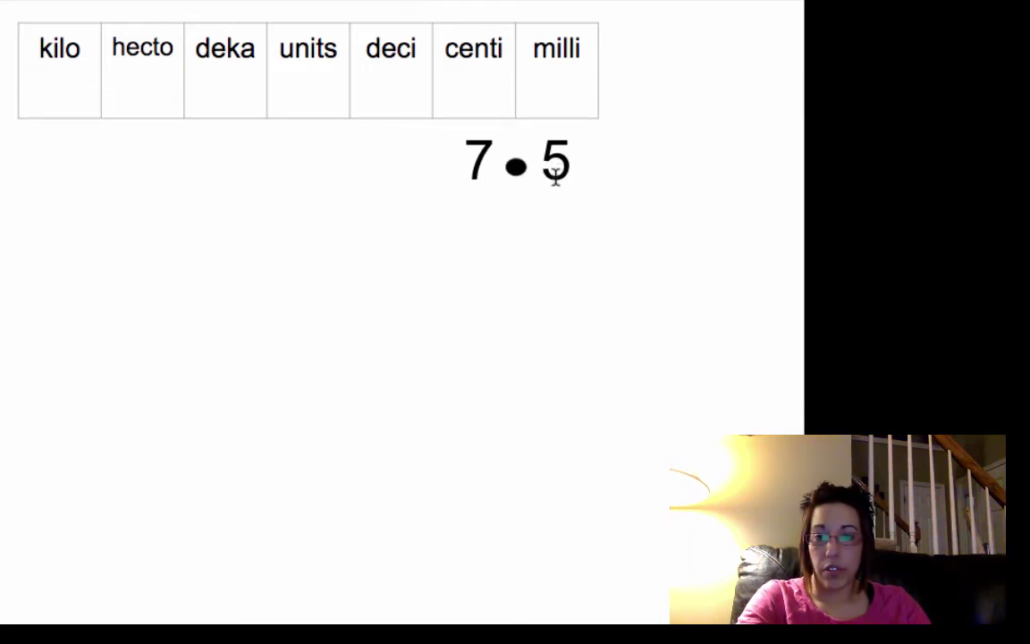
left_click(554, 175)
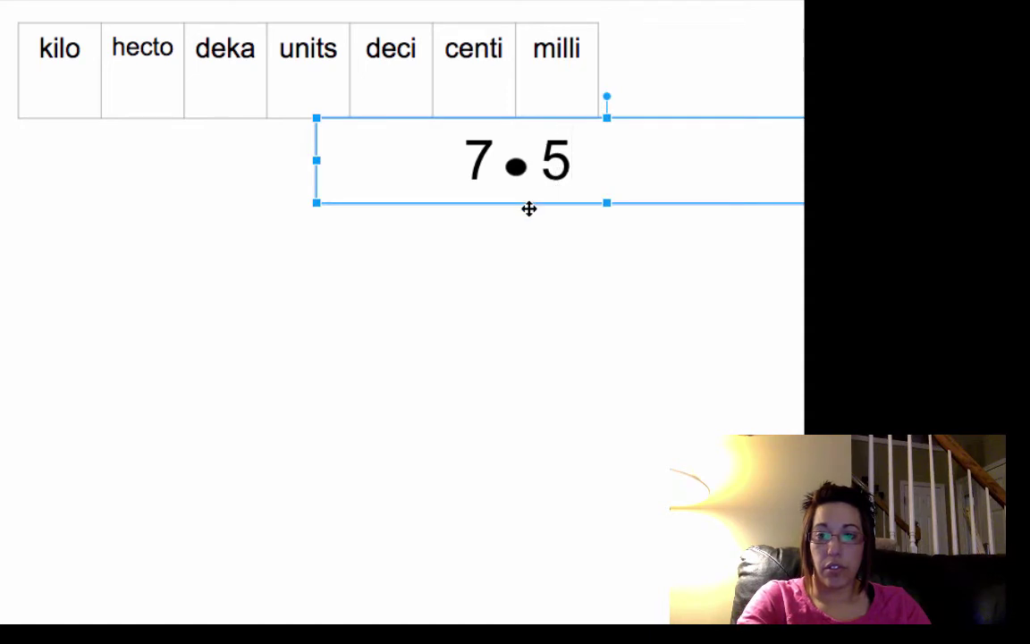
left_click_drag(528, 208, 445, 209)
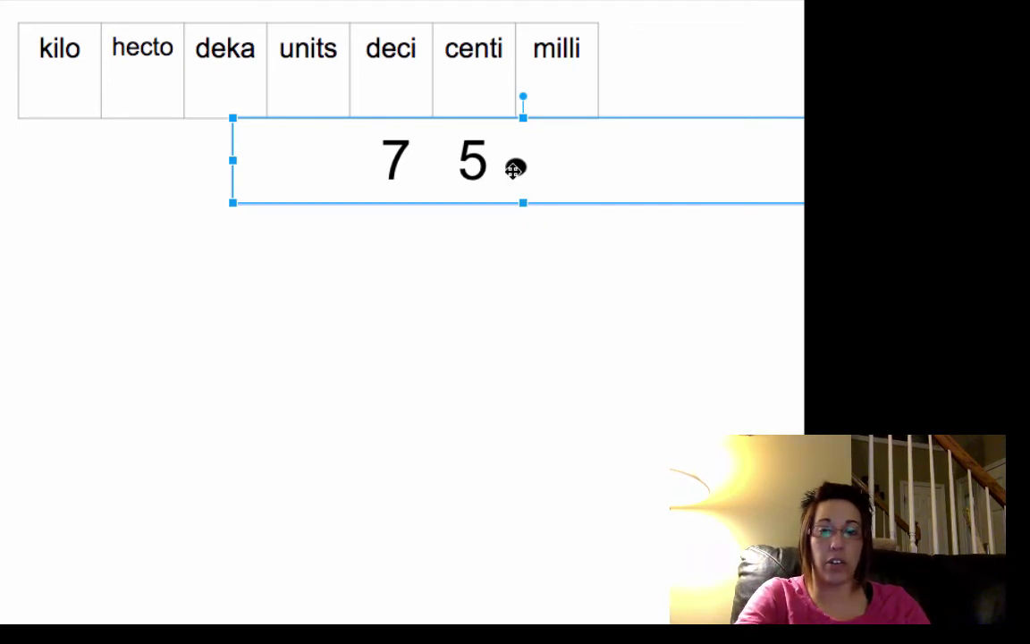
Move the decimal dot past the milli column and add a 0 so it reads 750.
left_click(515, 169)
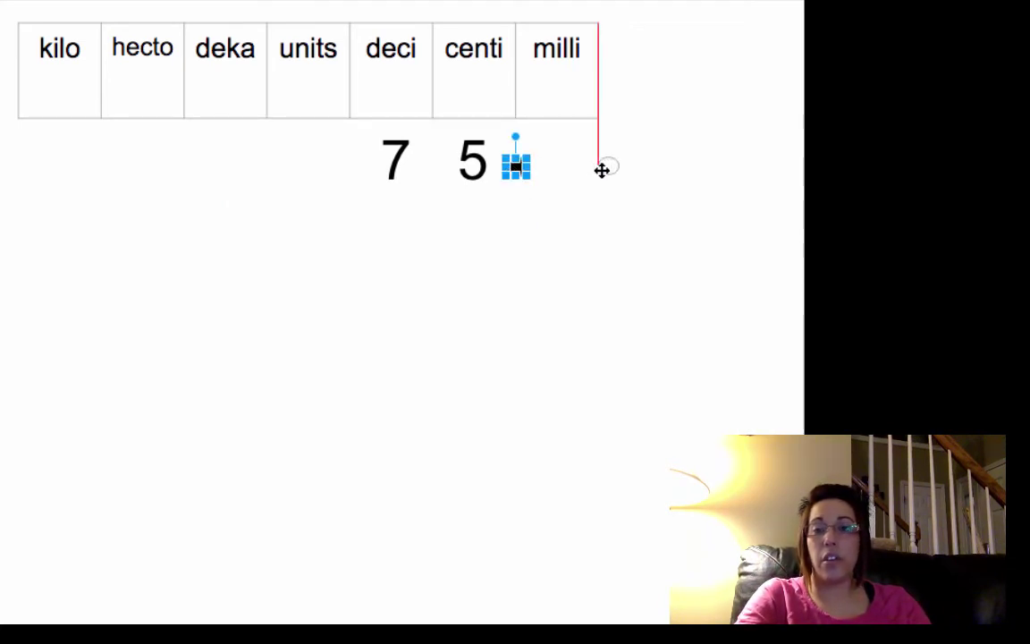
left_click_drag(596, 172, 599, 168)
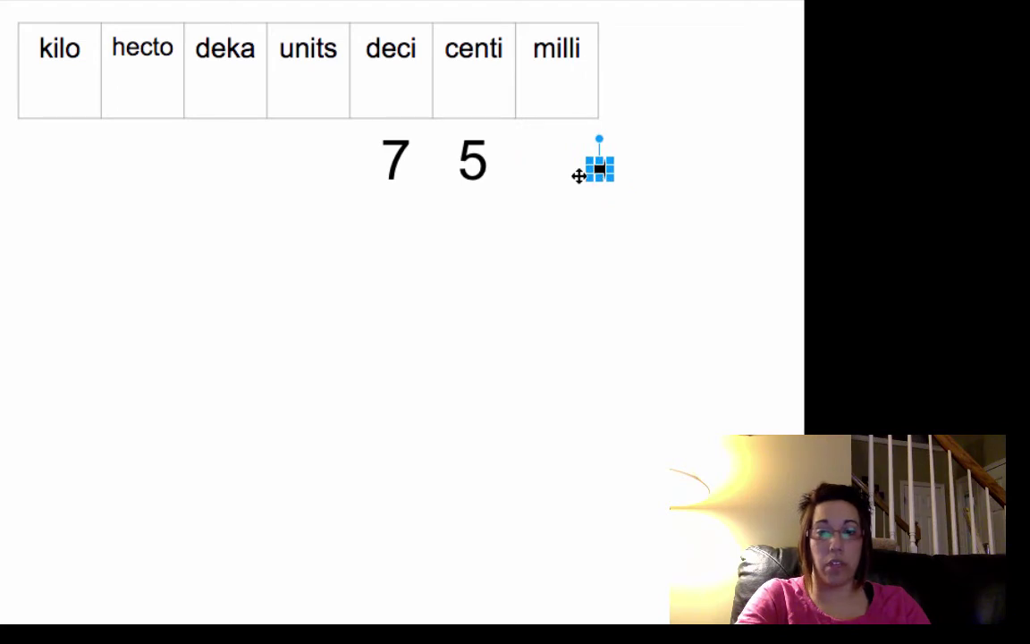
left_click(490, 163)
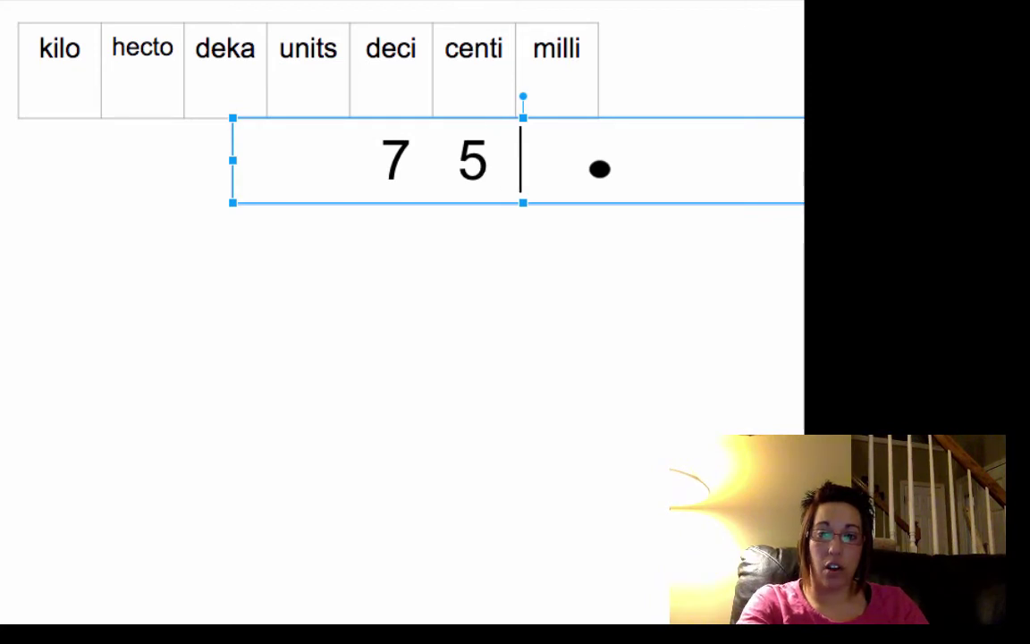
type("0")
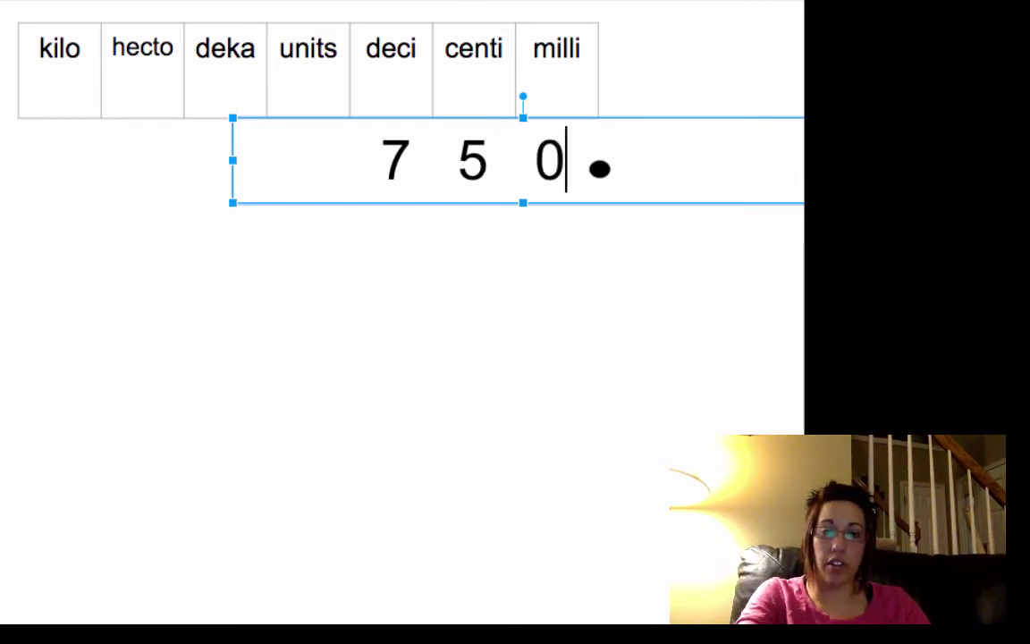
left_click(455, 347)
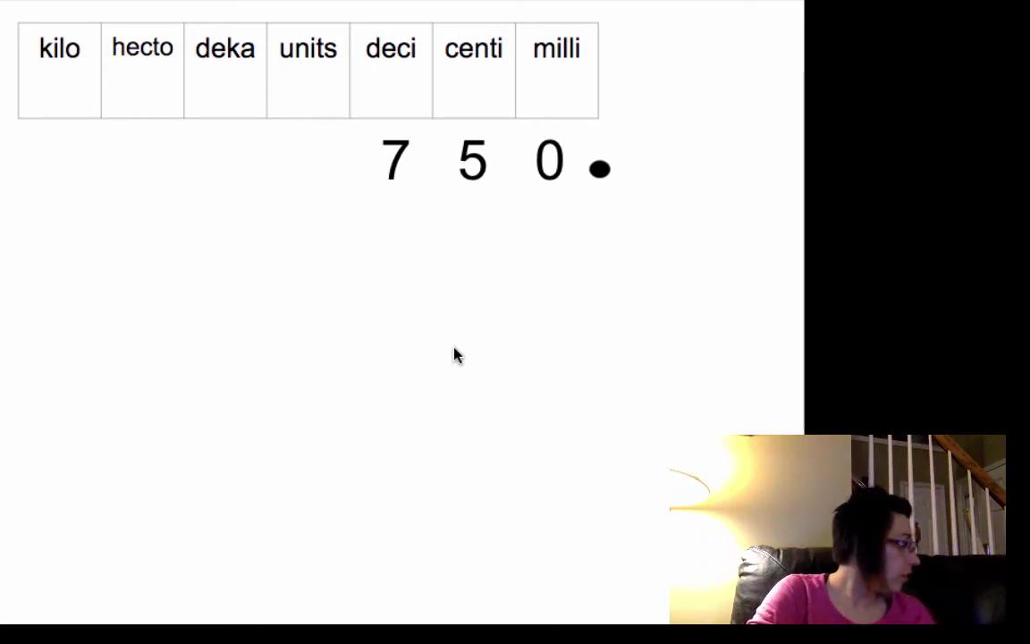
Replace the 7 5 0 digits with 1 5 and shift them right under centi and milli.
left_click(565, 161)
left_click_drag(565, 161, 379, 163)
type("1   ")
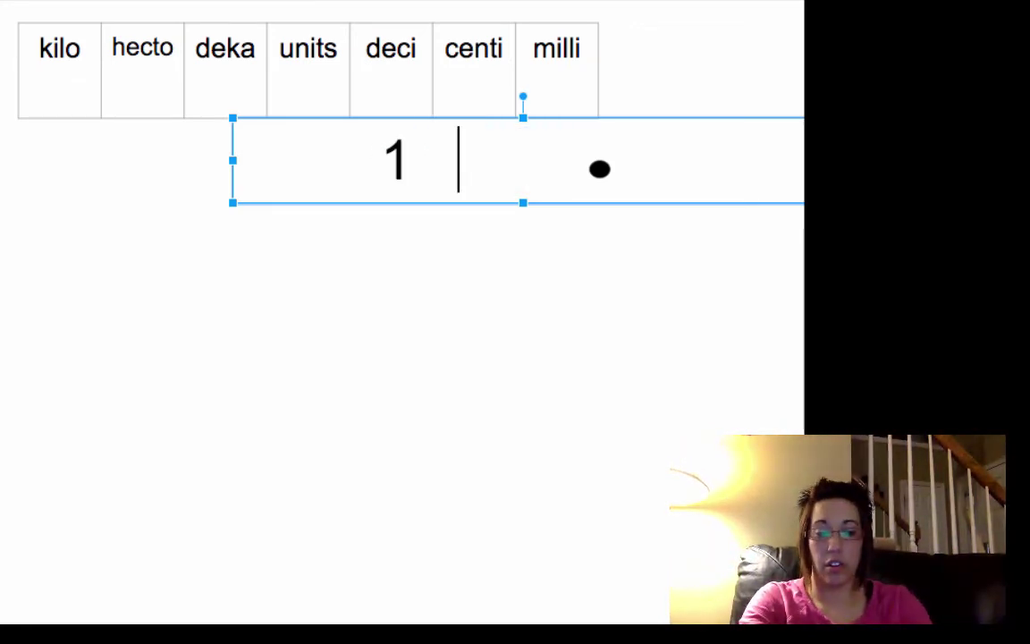
type("5")
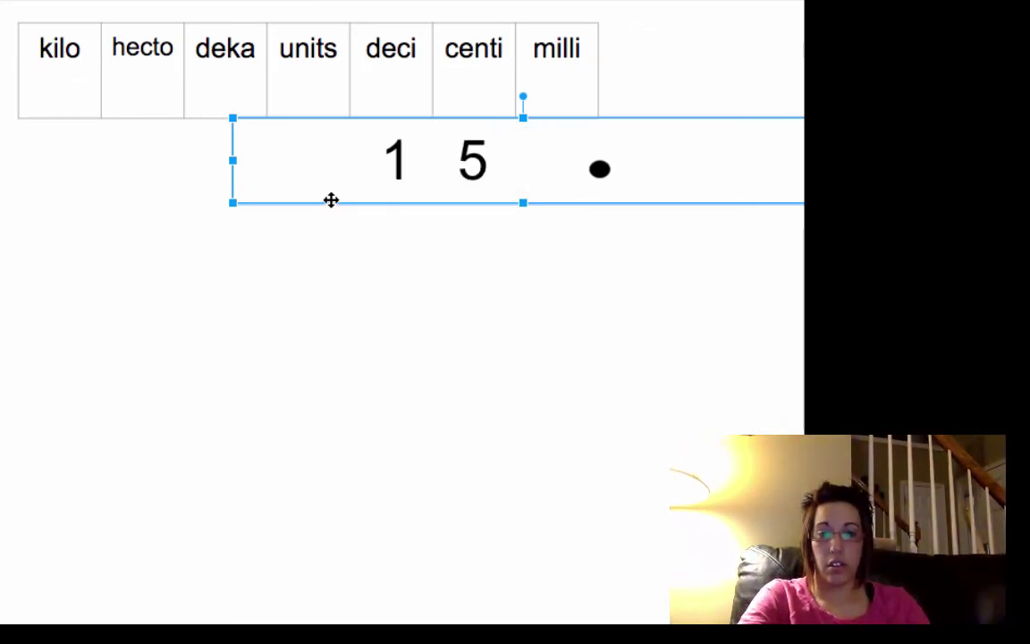
key("Right")
key("Right")
key("Right")
key("Right")
key("Right")
key("Right")
key("Right")
key("Right")
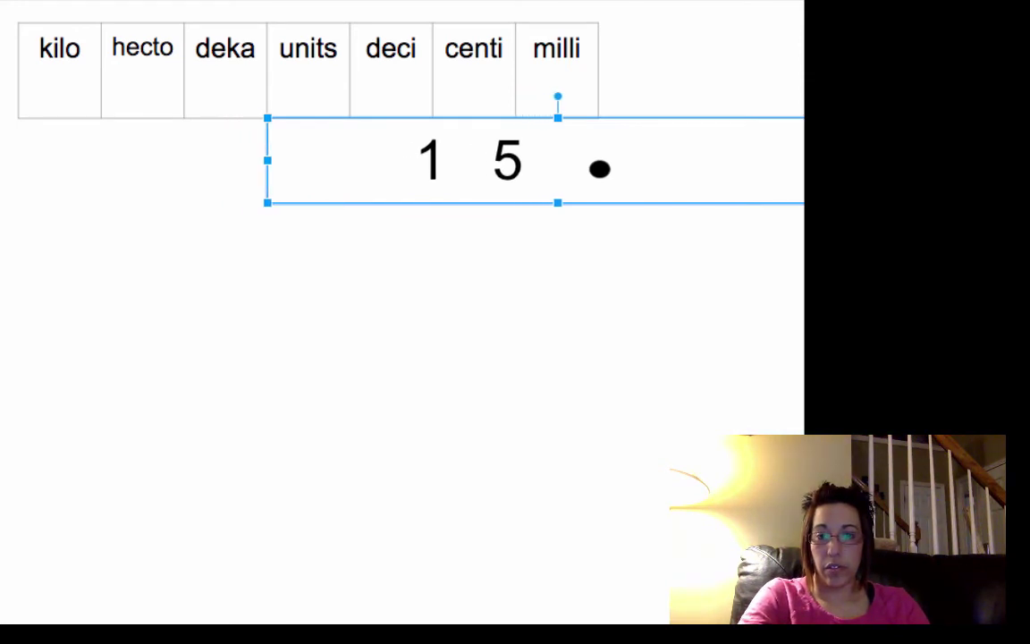
key("Right")
key("Right")
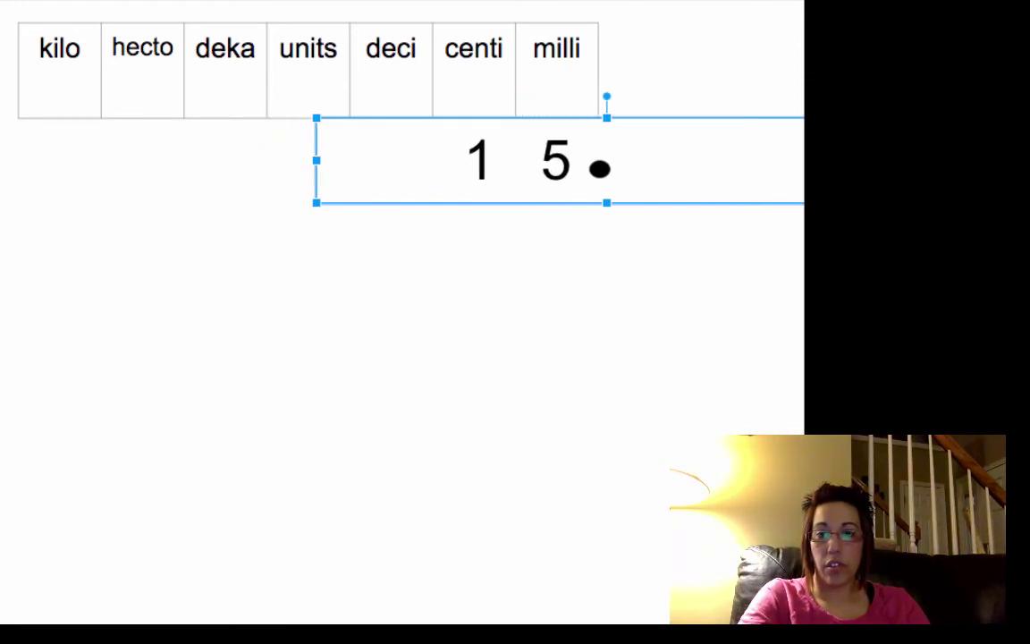
Move the decimal dot left to sit just after the units column.
left_click(598, 168)
left_click_drag(599, 173, 516, 168)
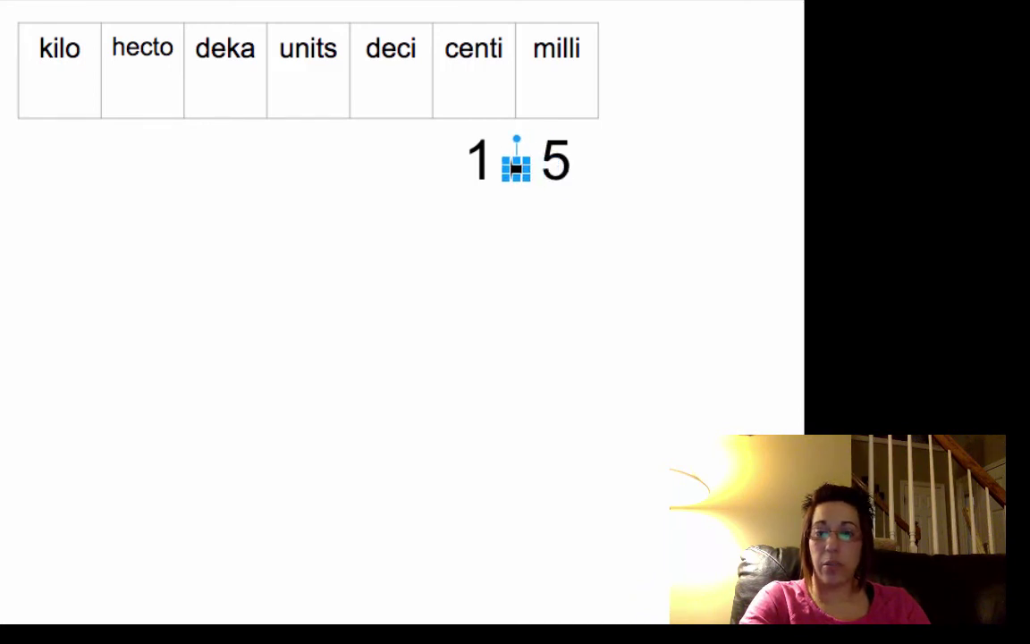
left_click(641, 237)
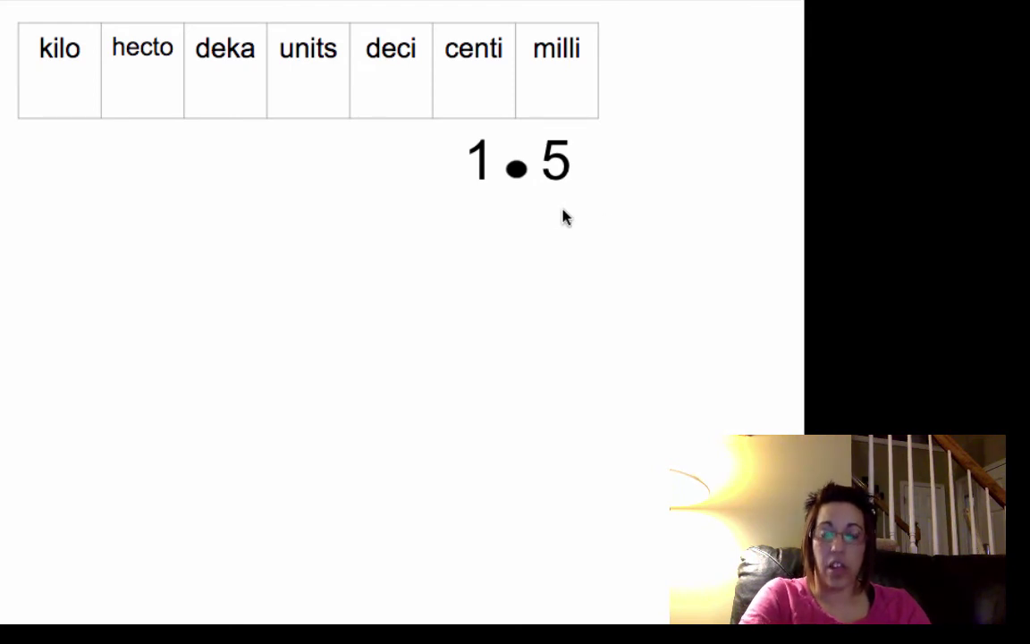
left_click(516, 170)
left_click_drag(516, 169, 427, 178)
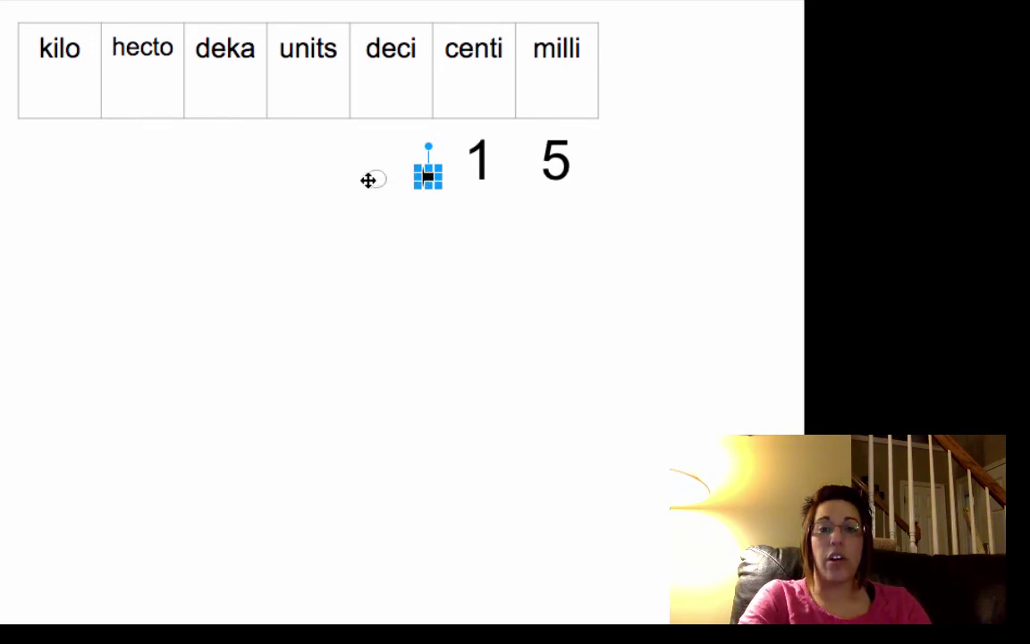
left_click_drag(344, 181, 345, 178)
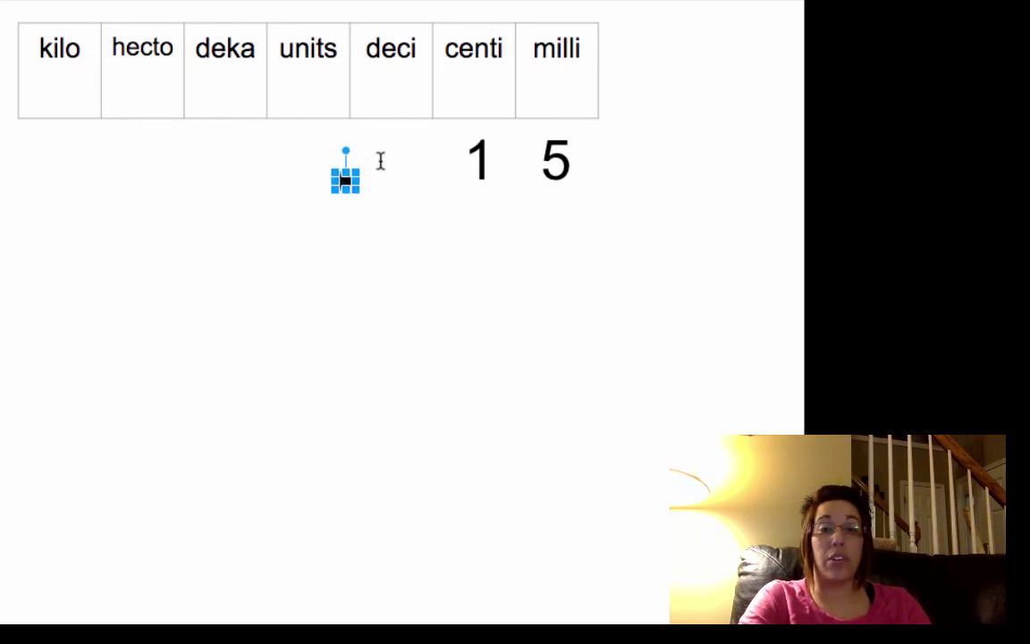
Add a 0 under deci and fix the spacing so the number reads .015.
left_click(380, 160)
type("0")
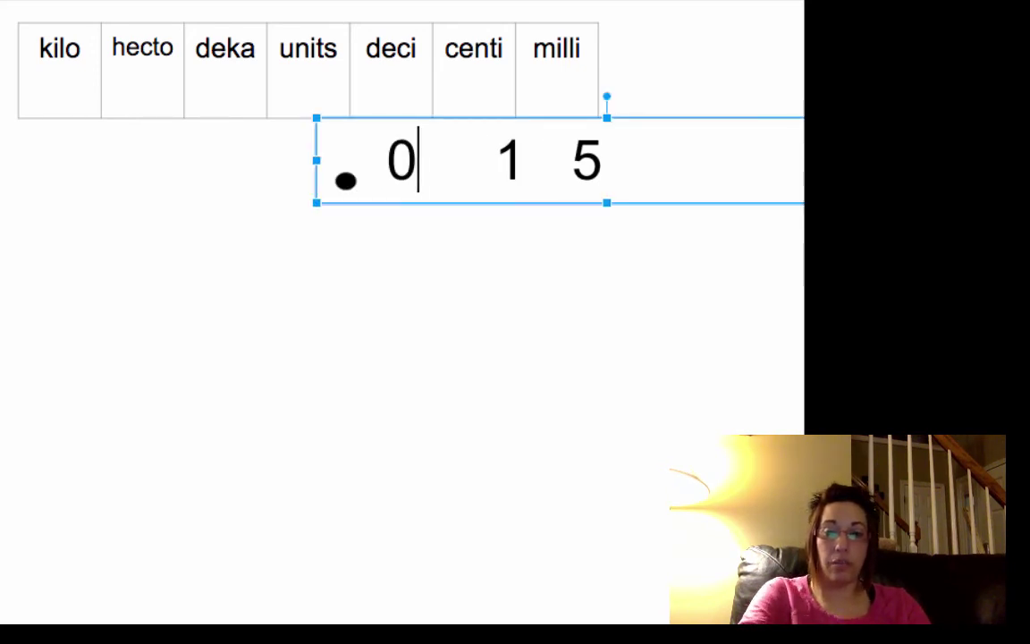
key("Right")
key("Delete")
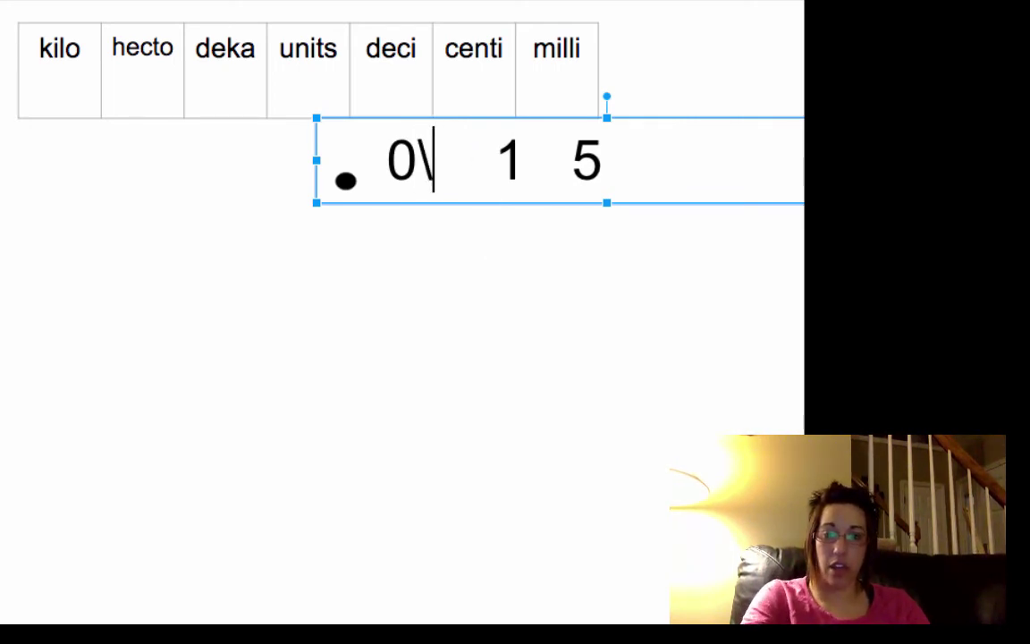
key("BackSpace")
key("BackSpace")
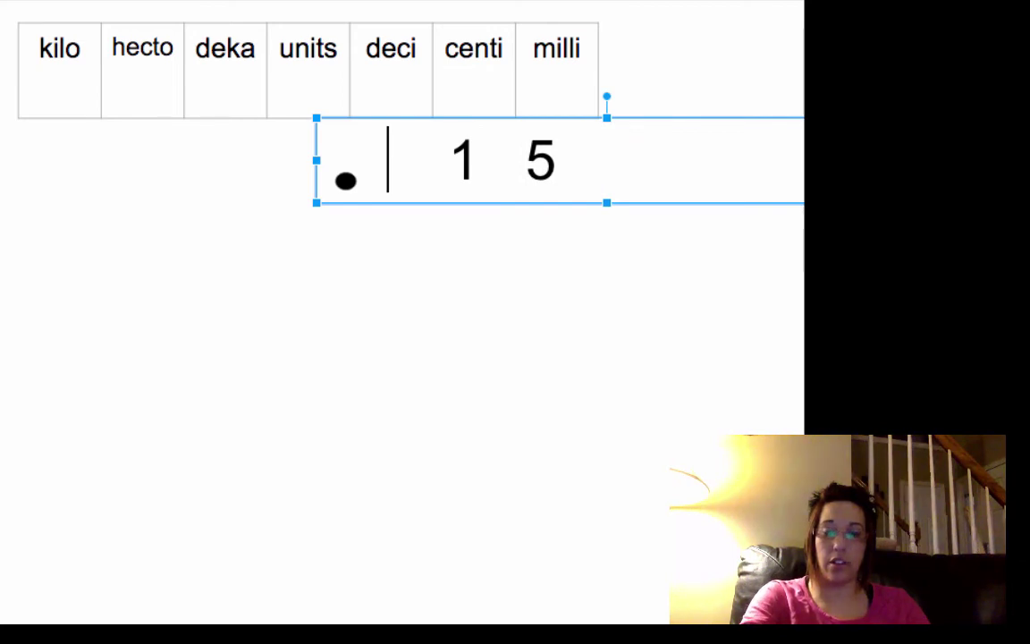
type("0")
key("Right")
key("BackSpace")
left_click(528, 375)
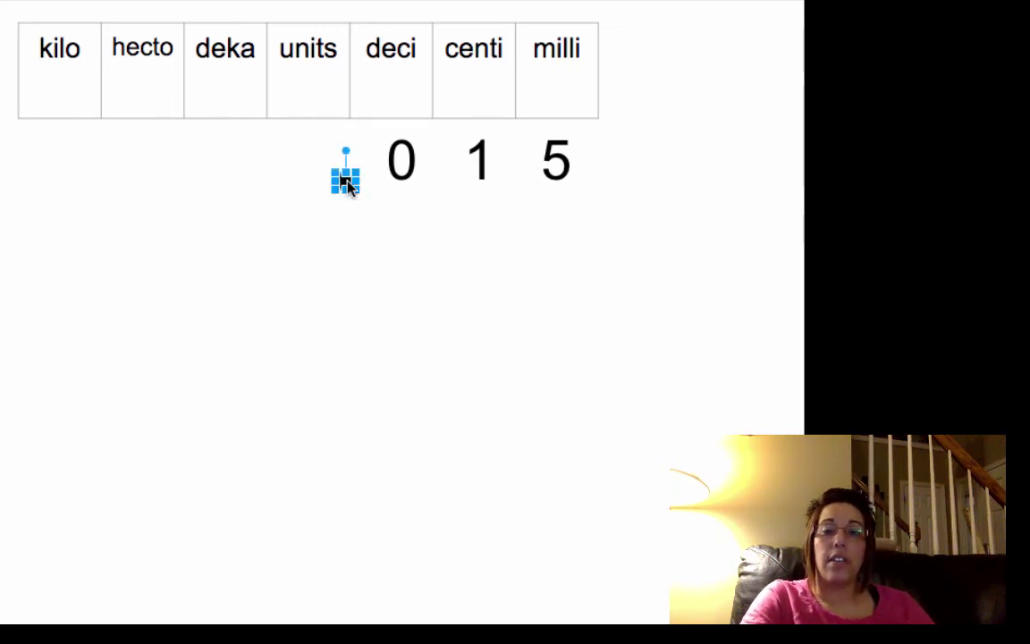
Drag the decimal point right past the 0, 1 and 5 so it sits after the 5.
left_click_drag(345, 179, 518, 176)
left_click(349, 259)
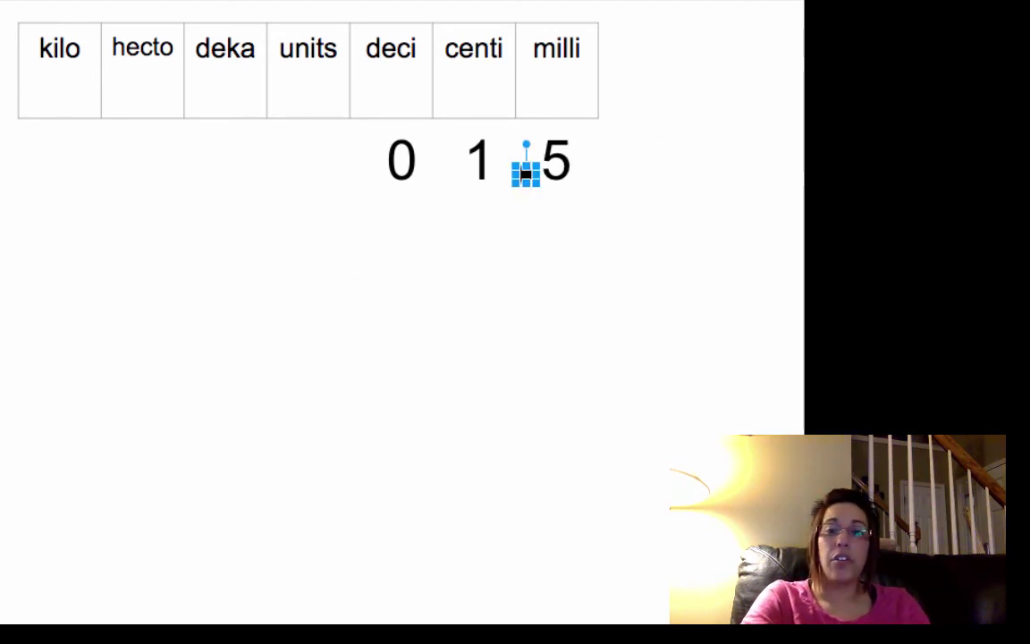
mouse_move(526, 174)
left_mouse_down()
mouse_move(609, 173)
mouse_move(518, 173)
left_mouse_up()
left_click(525, 311)
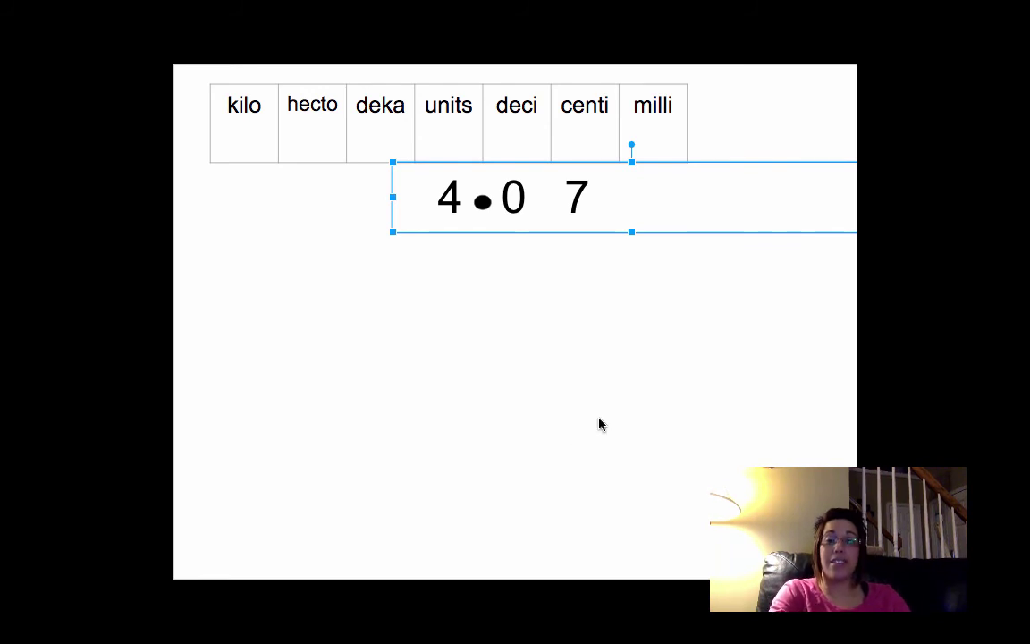
left_click(483, 202)
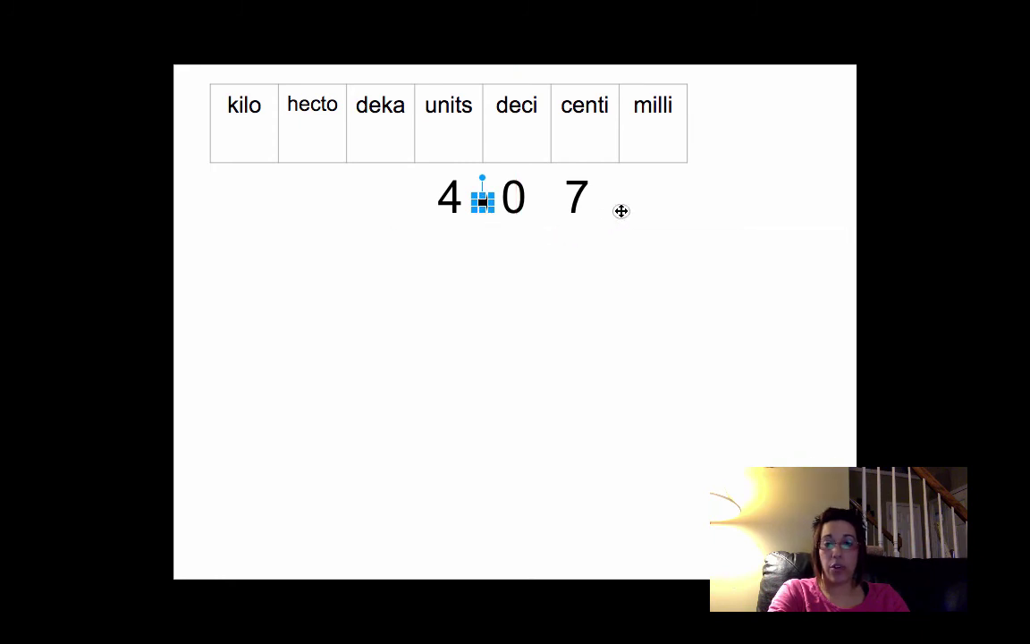
left_click_drag(483, 202, 616, 207)
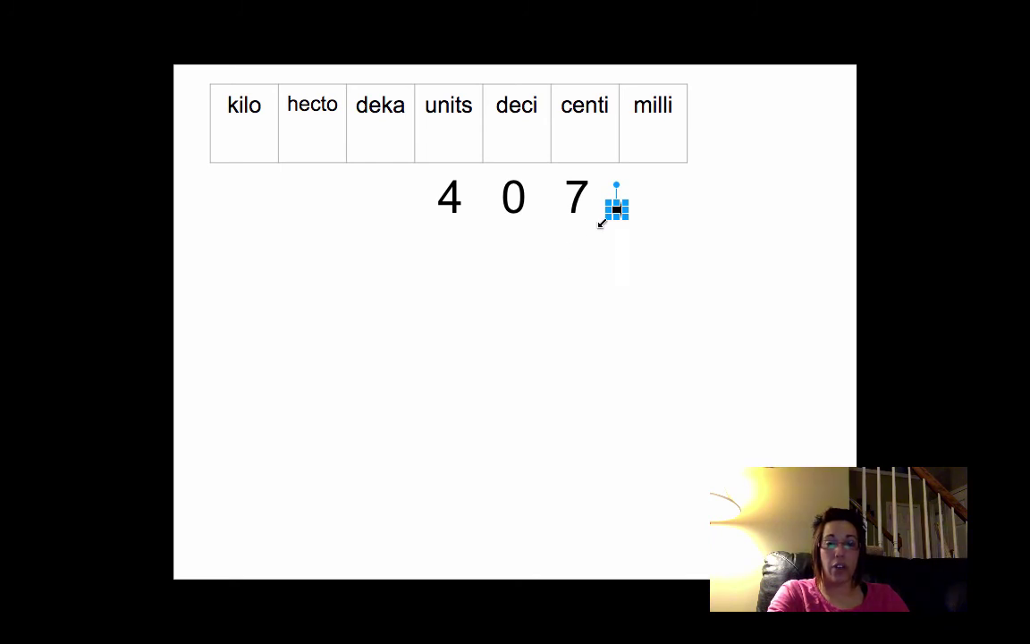
left_click_drag(615, 208, 484, 210)
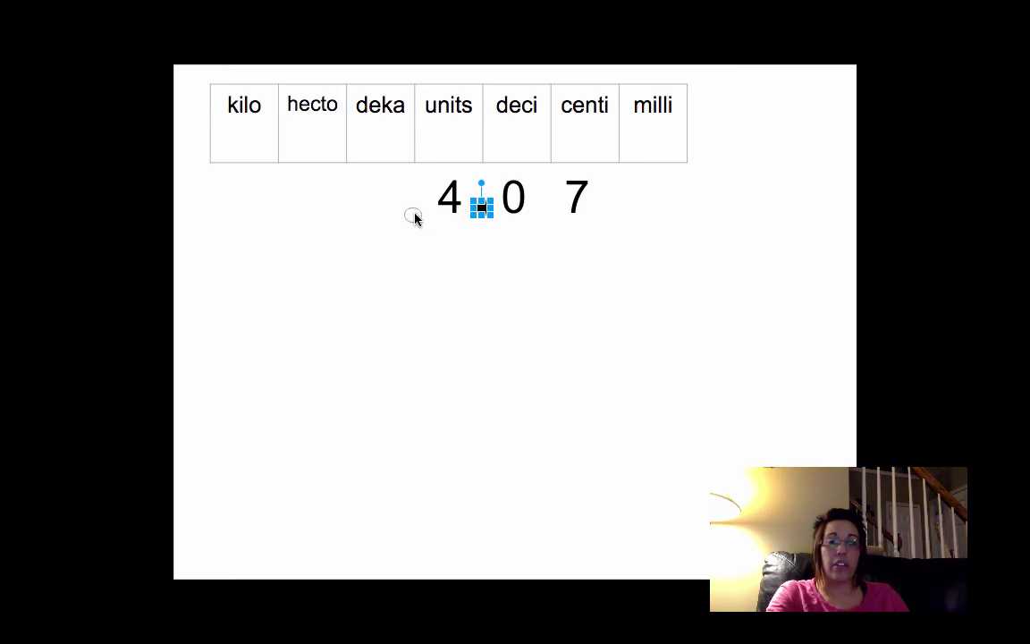
left_click_drag(482, 207, 415, 215)
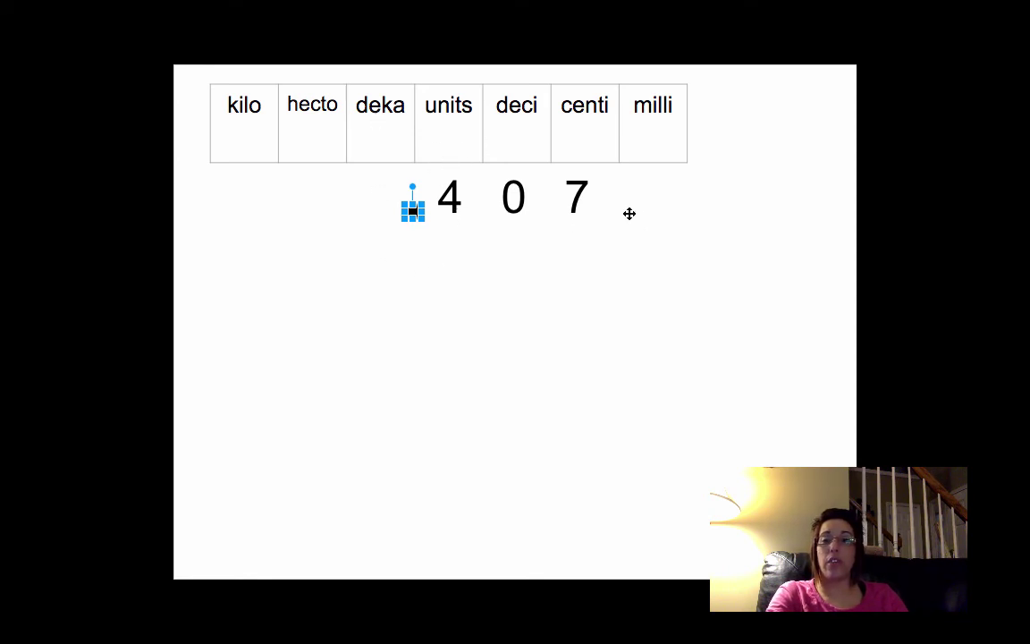
left_click(596, 326)
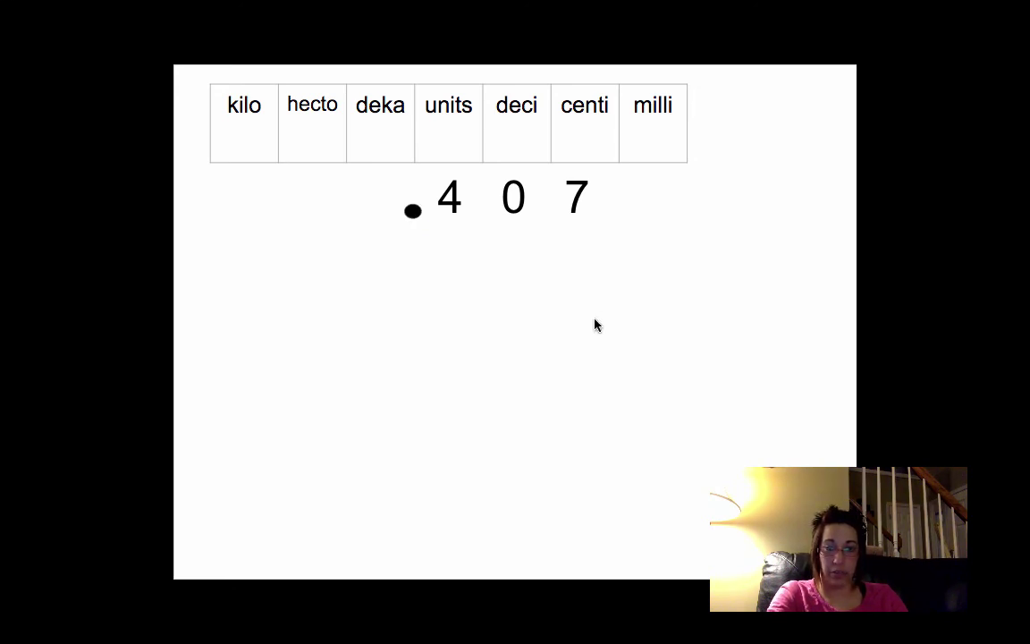
left_click_drag(413, 210, 481, 210)
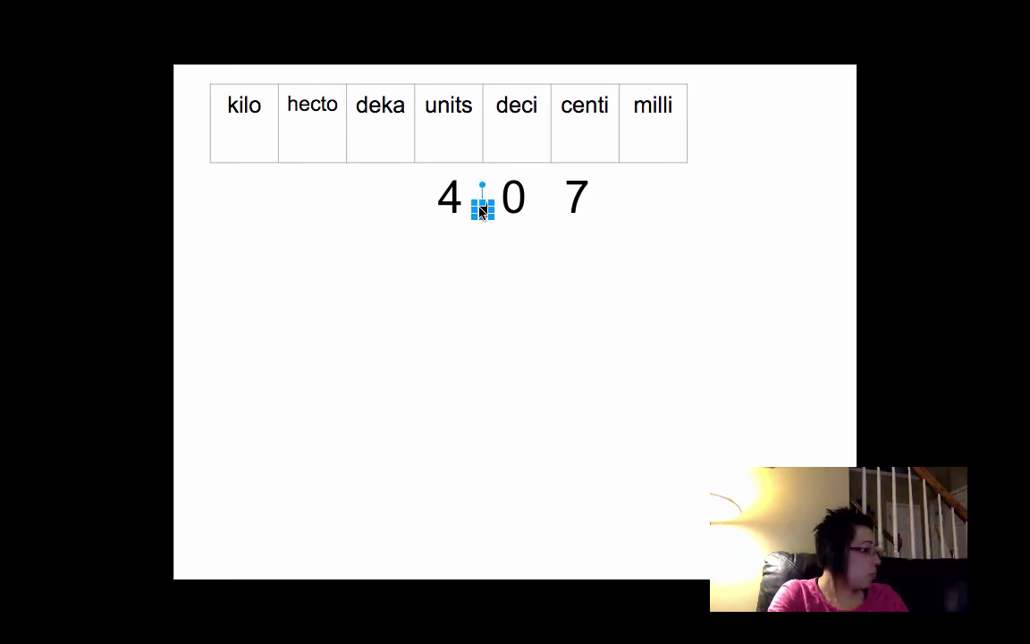
Replace the 4 0 7 digits with 9 and move it under the kilo column.
left_click(581, 197)
left_click_drag(579, 197, 400, 195)
key("BackSpace")
type("9")
left_click(416, 162)
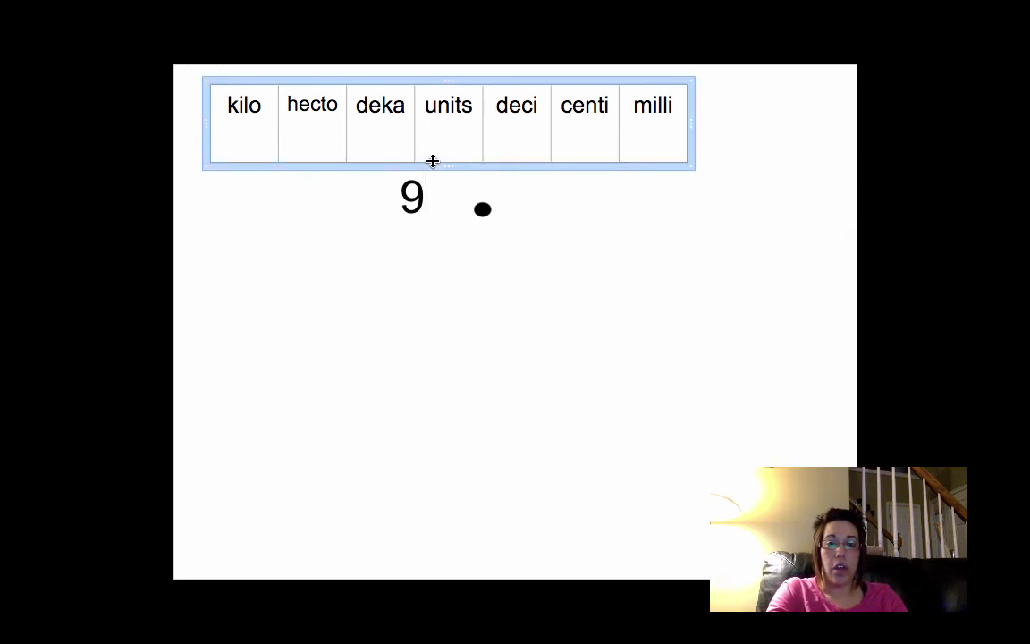
left_click_drag(323, 170, 324, 177)
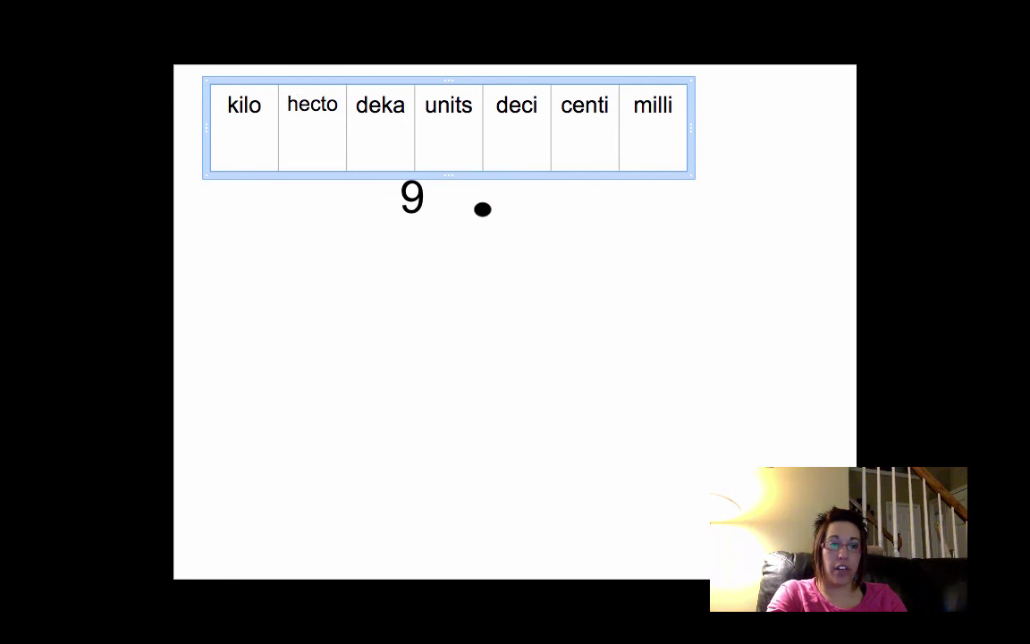
key("ctrl+z")
left_click(501, 223)
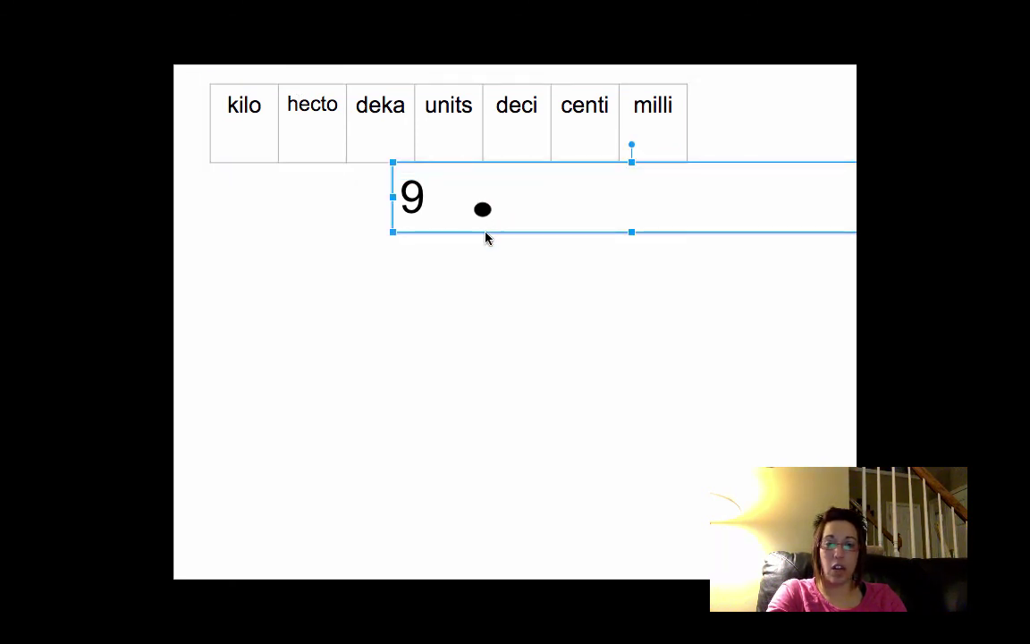
left_click_drag(485, 237, 315, 230)
Place the decimal point after units and type 0 0 0 under hecto, deka and units.
left_click(482, 207)
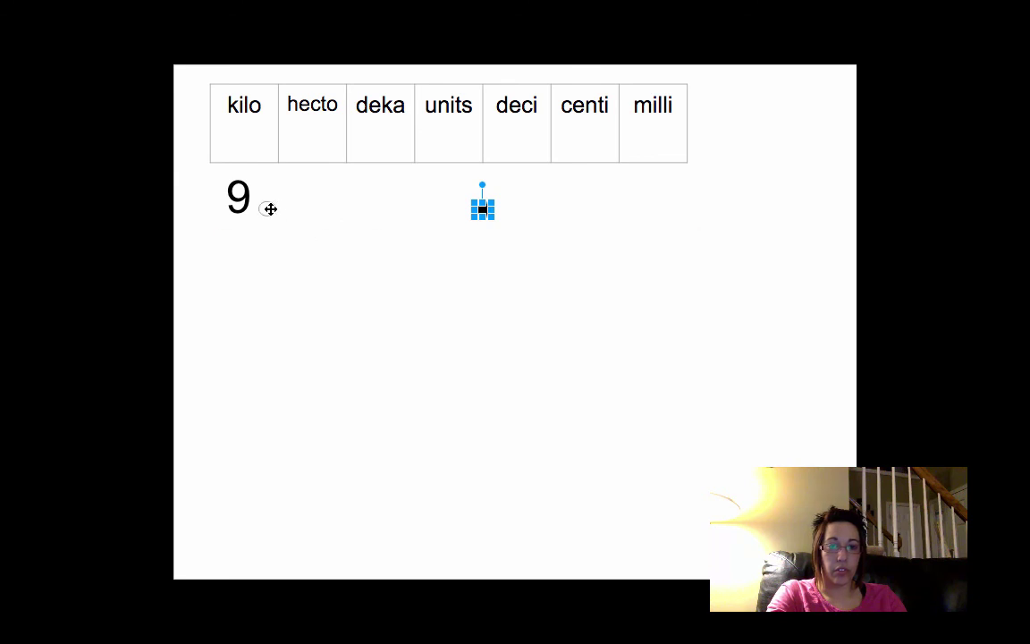
left_click_drag(267, 208, 268, 209)
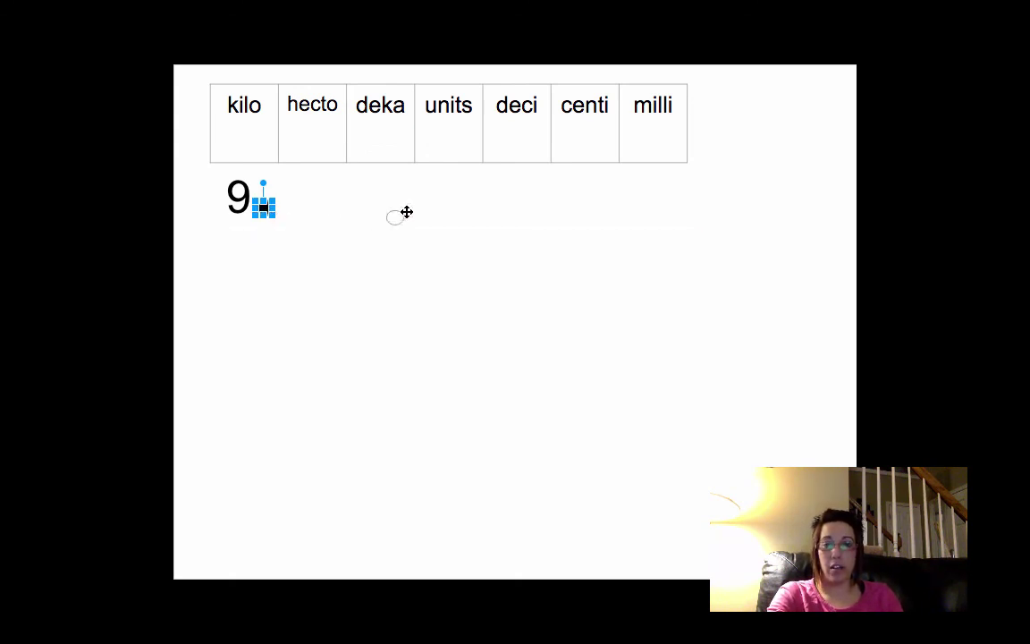
left_click_drag(434, 217, 483, 217)
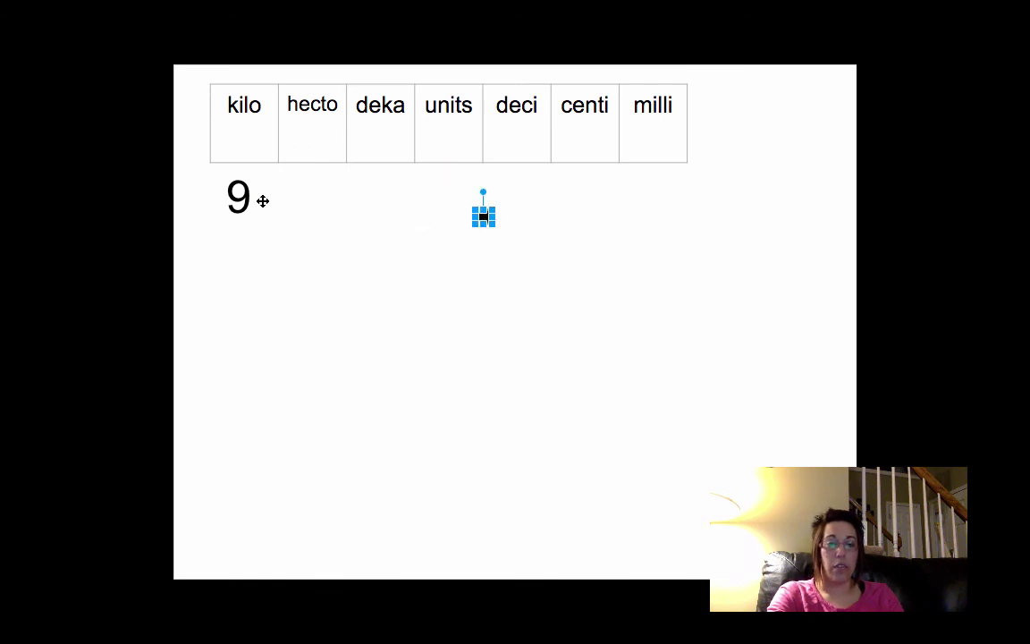
left_click(256, 201)
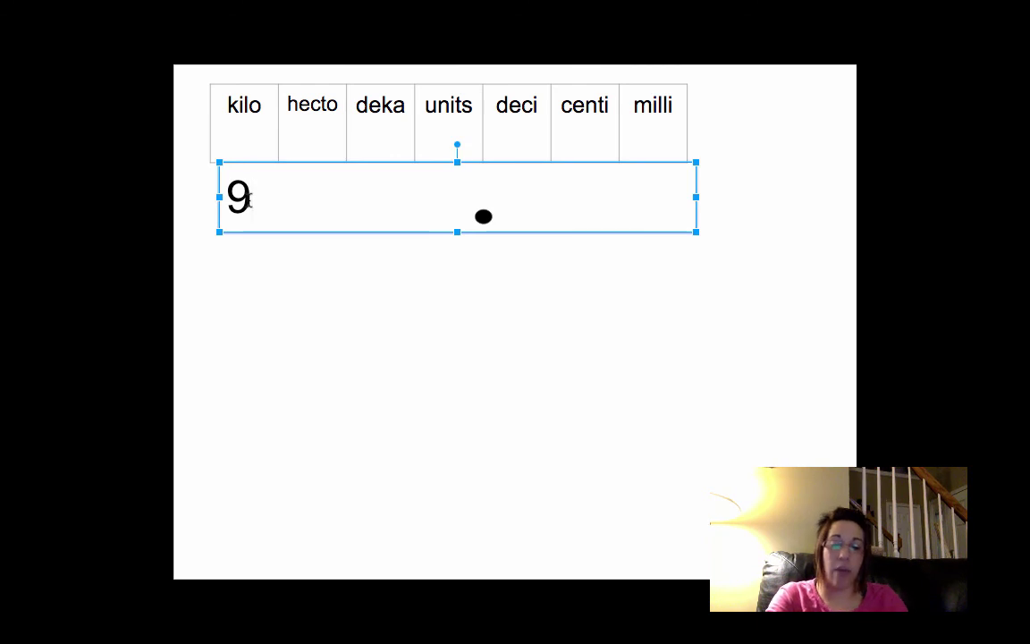
type("0   ")
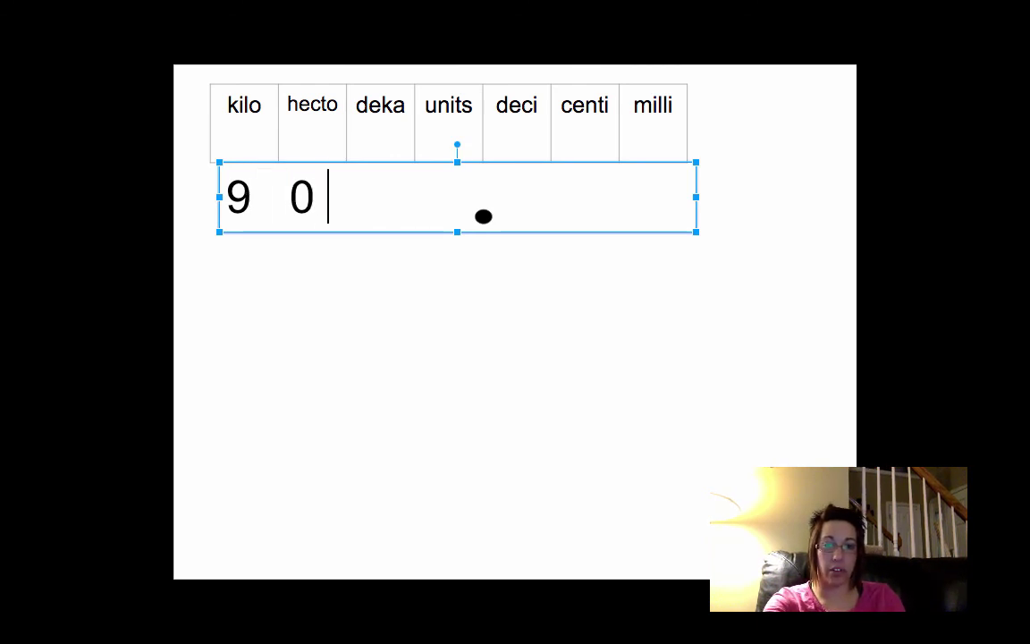
type(" 0   ")
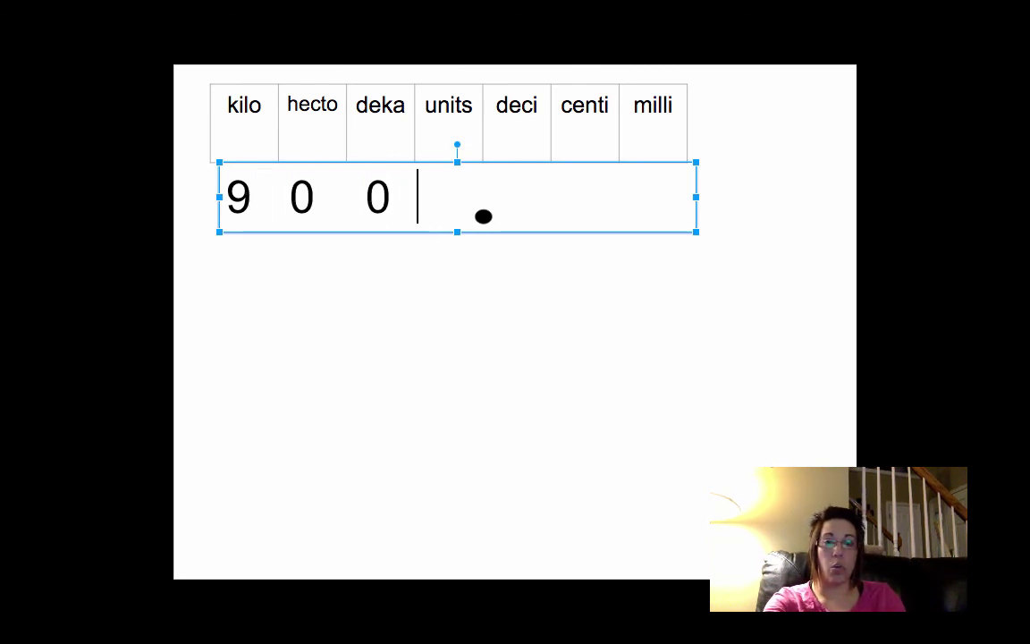
type(" 0")
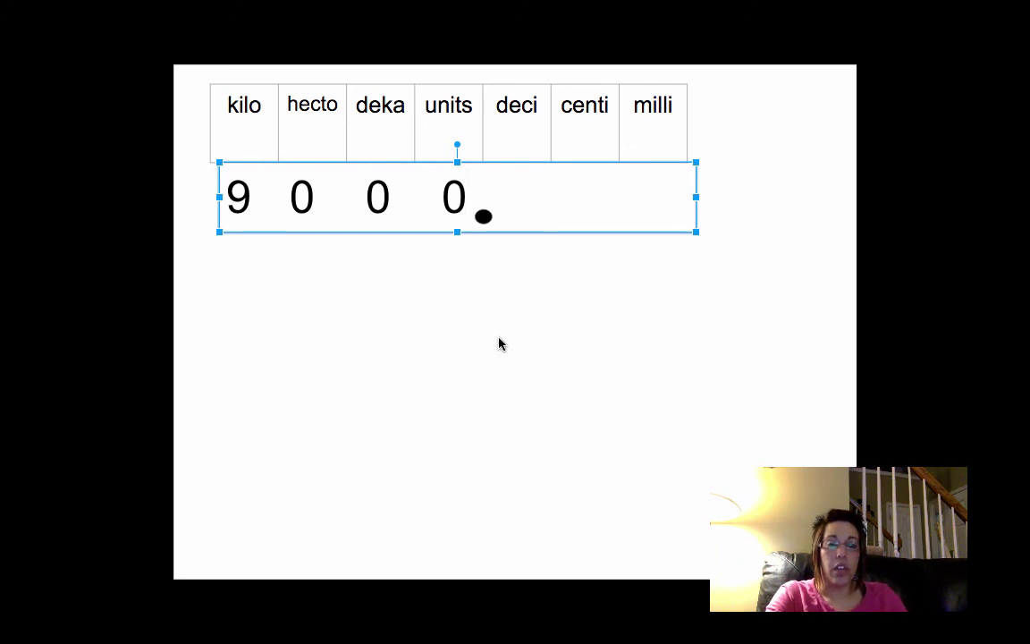
Move the decimal point after centi and add two more zeros, giving 900000.
left_click(499, 343)
left_click(483, 217)
left_click_drag(529, 218, 620, 219)
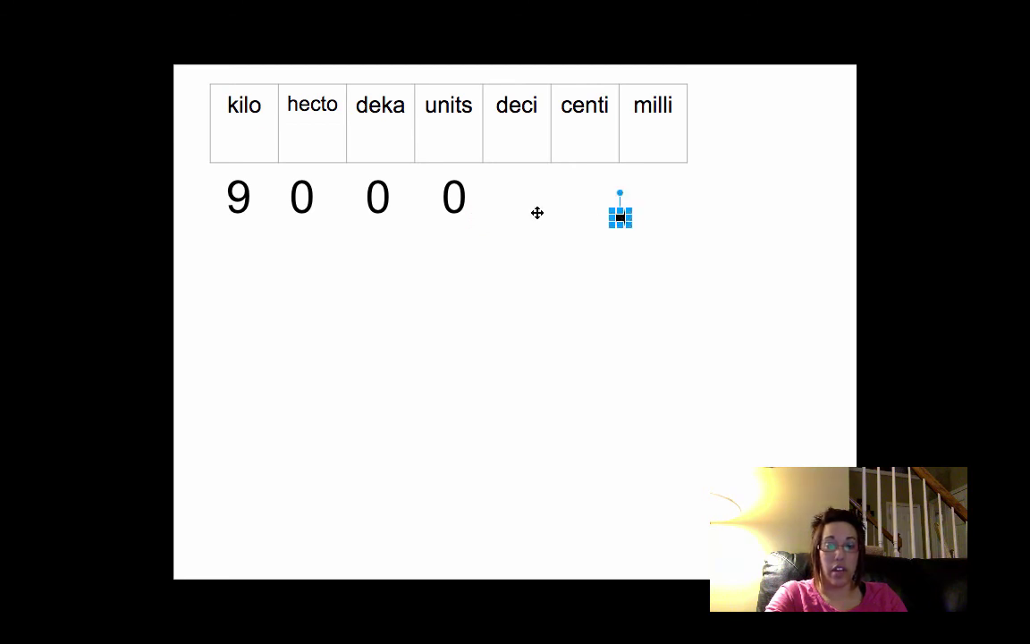
left_click(460, 198)
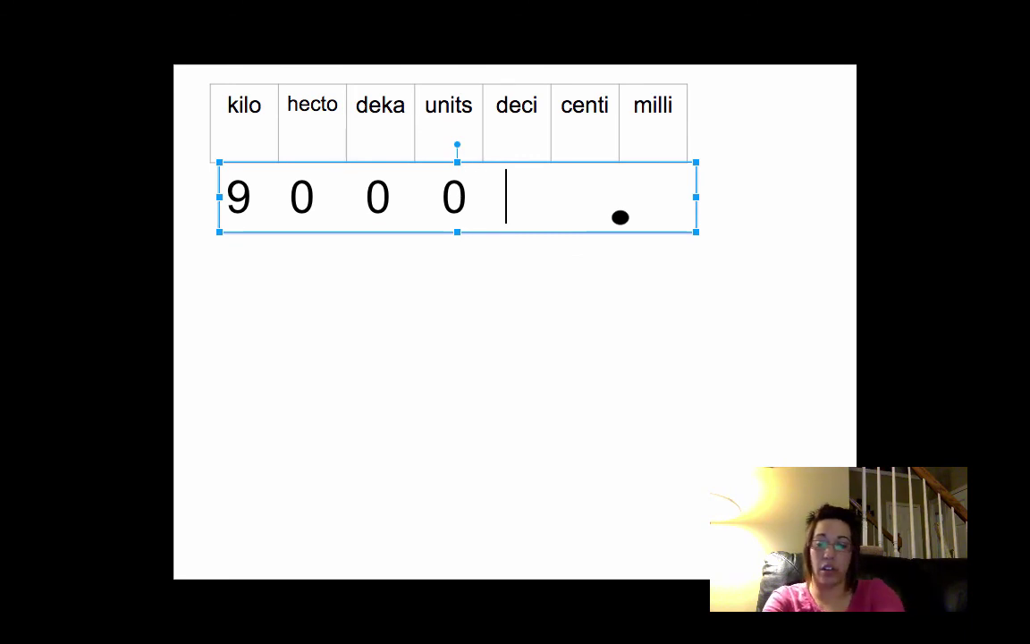
type("0   ")
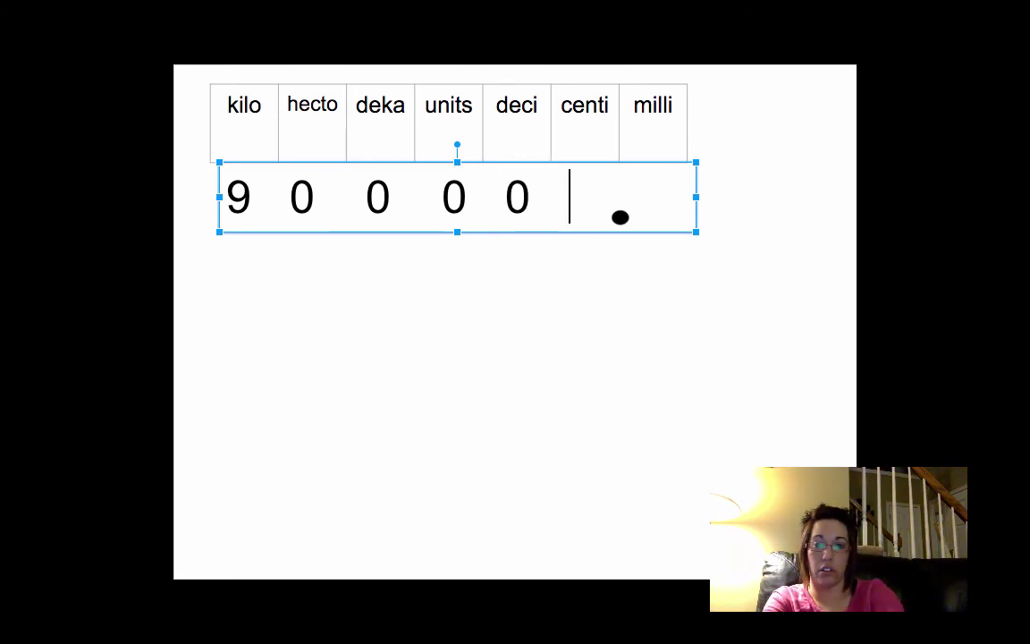
type("0")
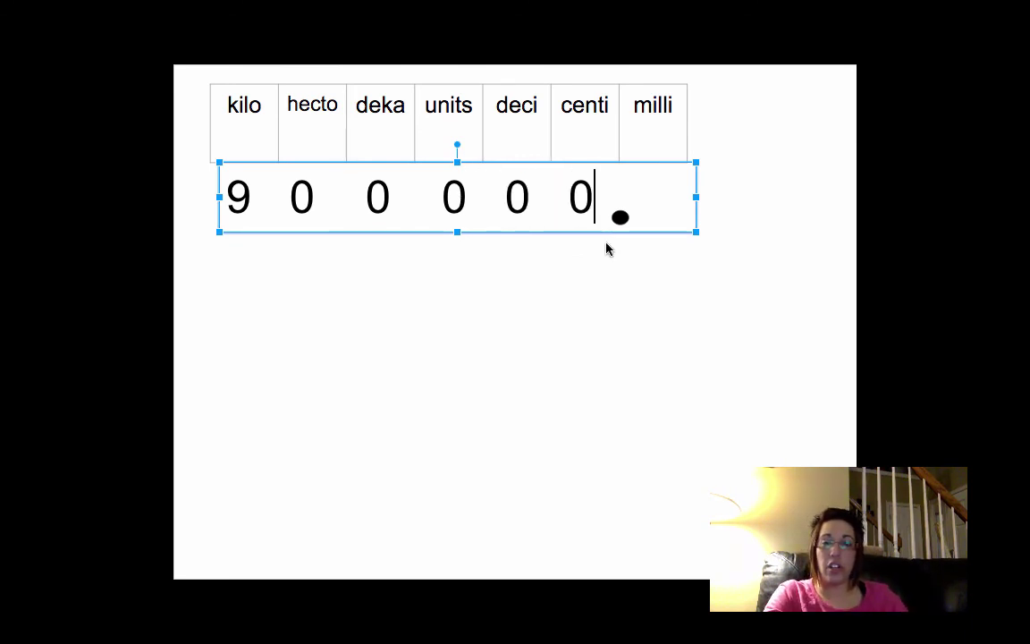